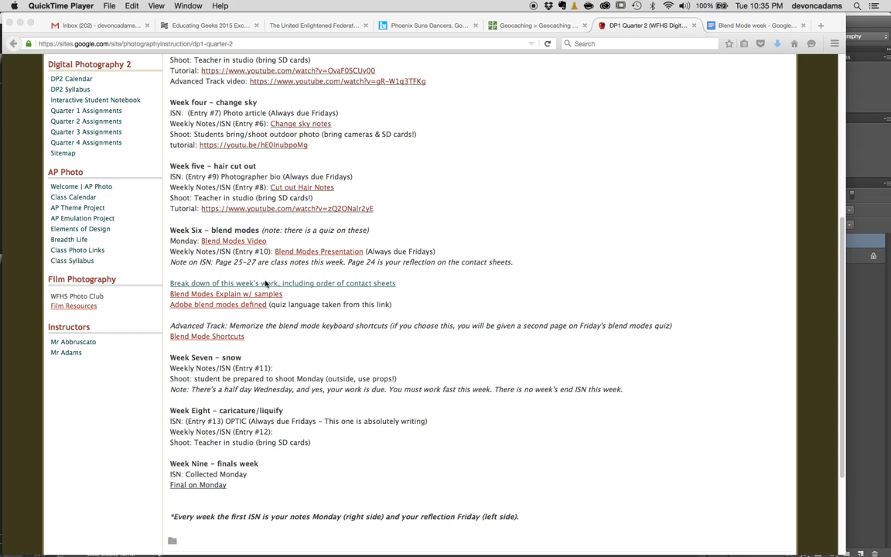
- Open the breakdown of this week's work and review the blend modes listed for contact sheet pages 1 to 3
{"action": "left_click", "coordinate": [265, 283]}
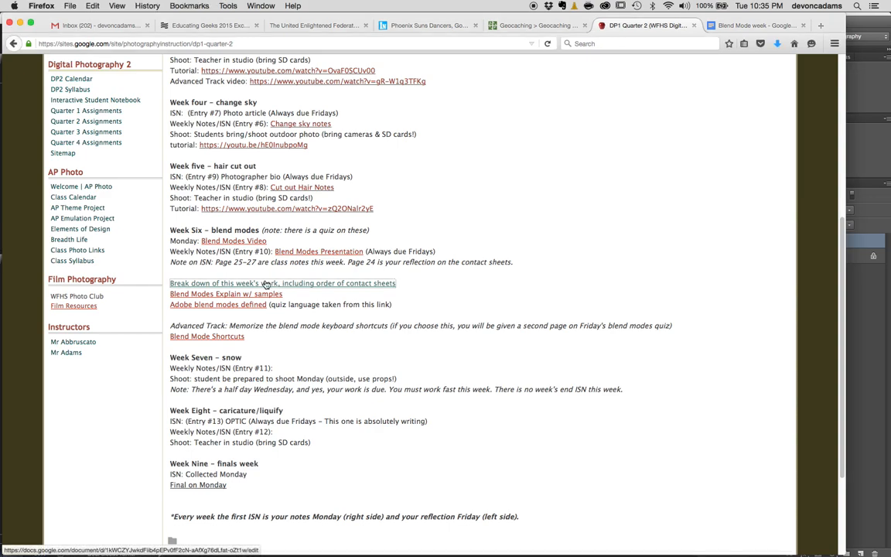
{"action": "left_click", "coordinate": [271, 284]}
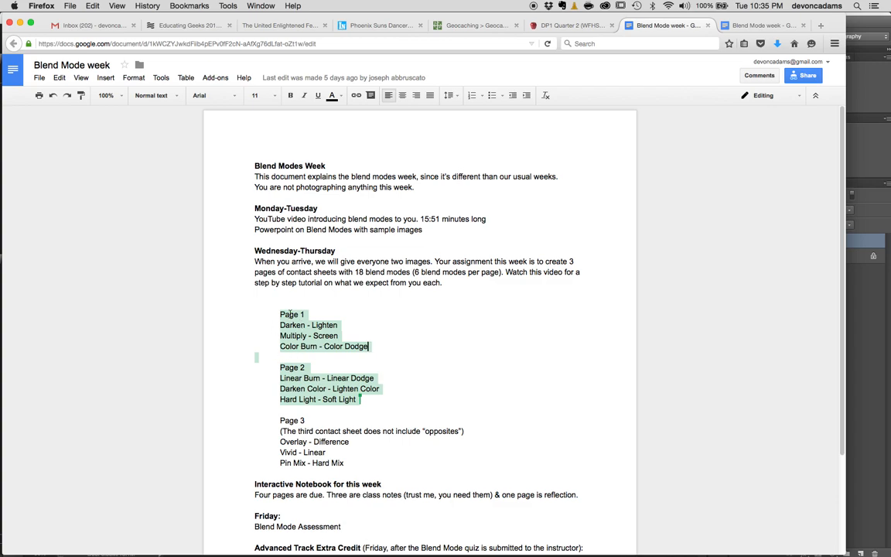
{"action": "left_click_drag", "start_coordinate": [279, 314], "coordinate": [431, 465]}
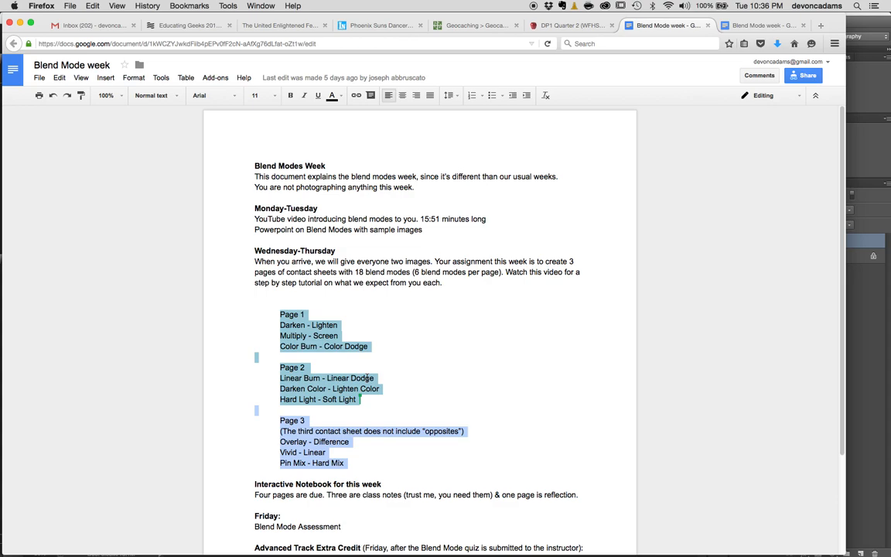
{"action": "left_click", "coordinate": [803, 26]}
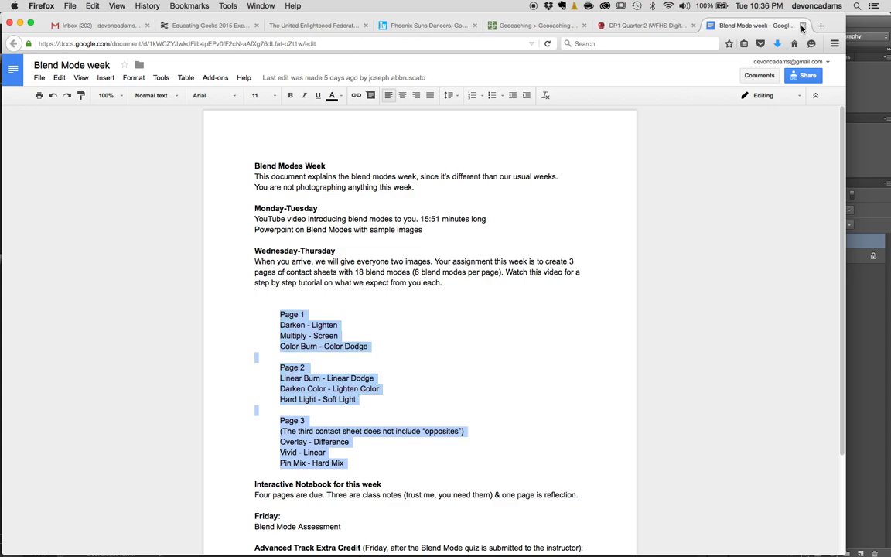
{"action": "left_click", "coordinate": [420, 396]}
{"action": "double_click", "coordinate": [445, 431]}
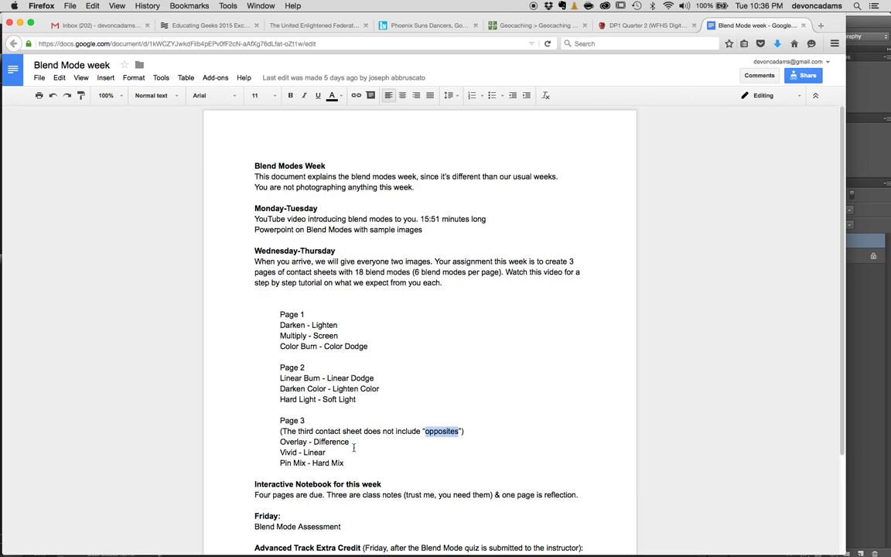
- Switch to Photoshop and delete the texture layer above the Background in the armchair image
{"action": "key", "text": "super+Tab"}
{"action": "key", "text": "super+Tab"}
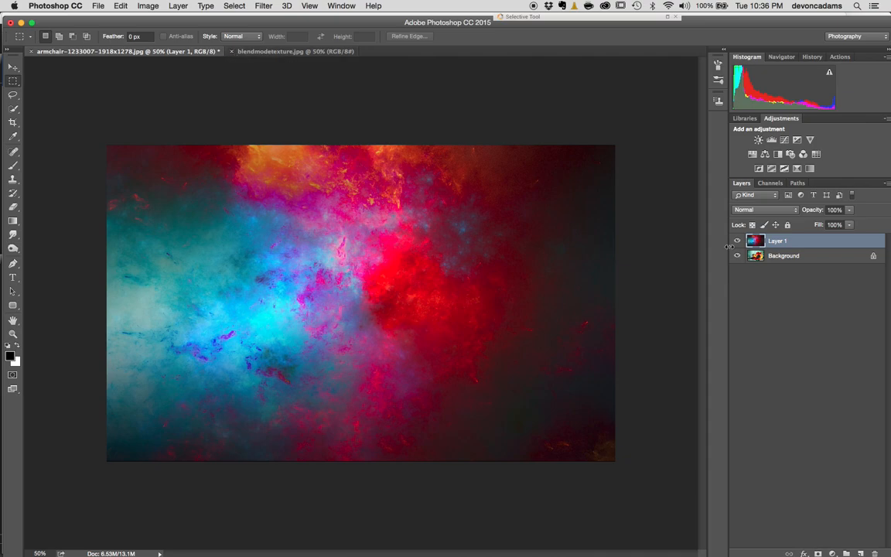
{"action": "key", "text": "Delete"}
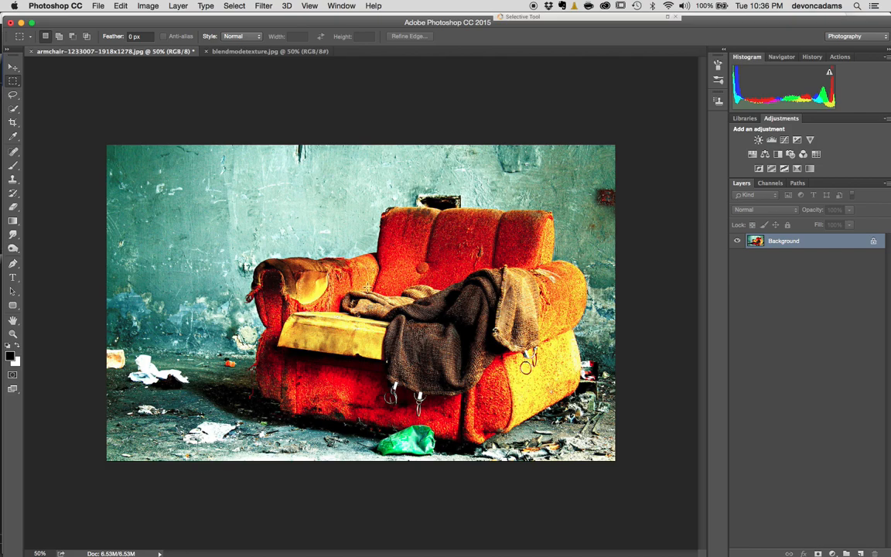
- Copy the whole blendmodetexture.jpg image and paste it as a new layer over the armchair image
{"action": "left_click", "coordinate": [275, 52]}
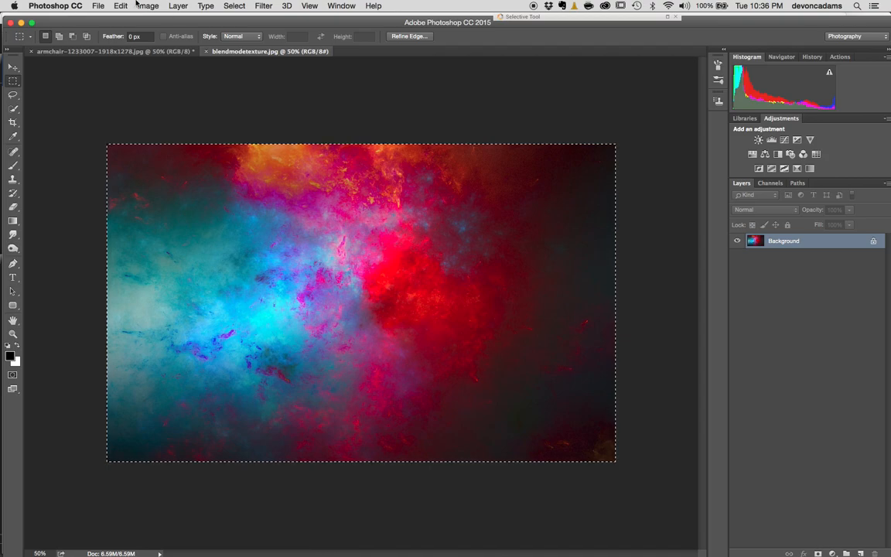
{"action": "left_click", "coordinate": [164, 52]}
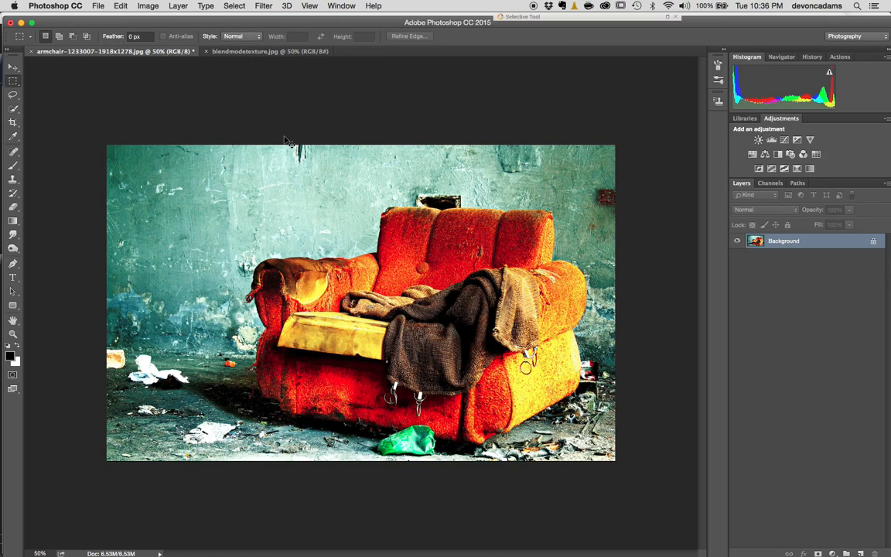
{"action": "key", "text": "super+v"}
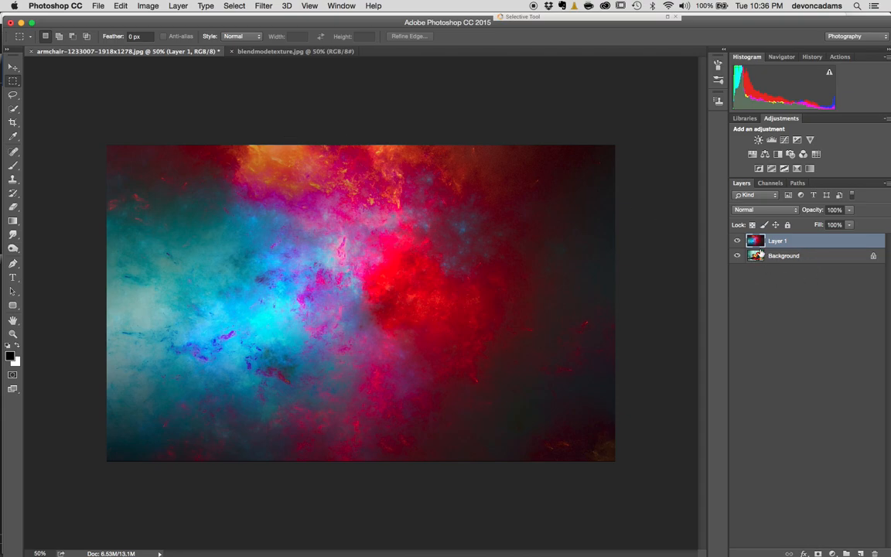
- Check the Page 1 list in the Firefox document, return to Photoshop and set the texture layer's blend mode to Darken
{"action": "key", "text": "super+Tab"}
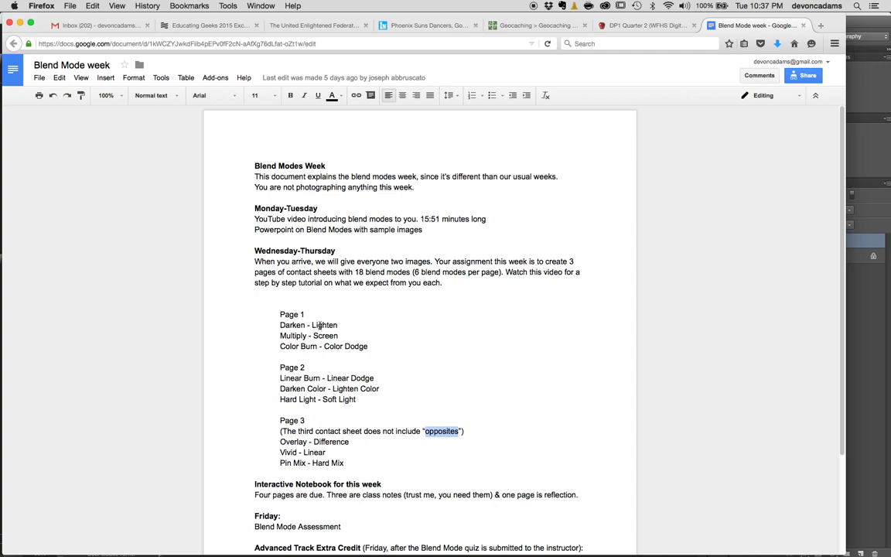
{"action": "key", "text": "super+Tab"}
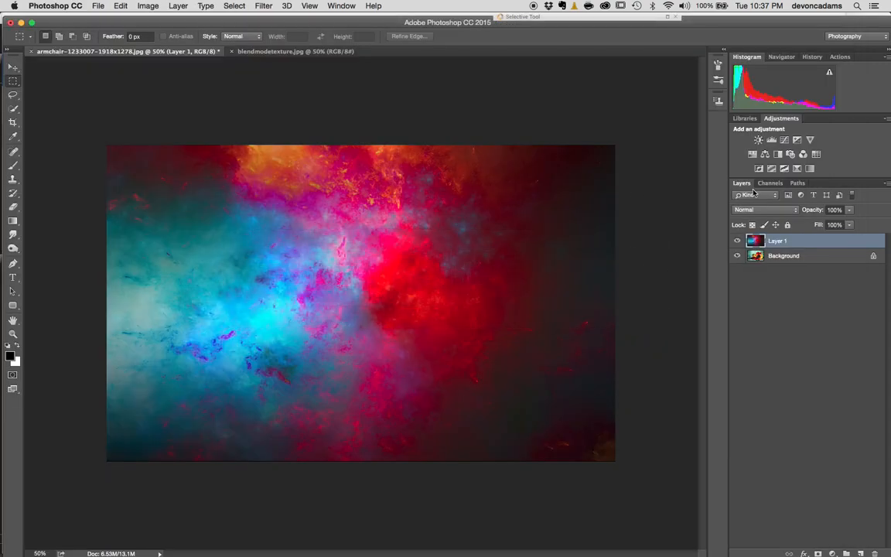
{"action": "left_click", "coordinate": [762, 210]}
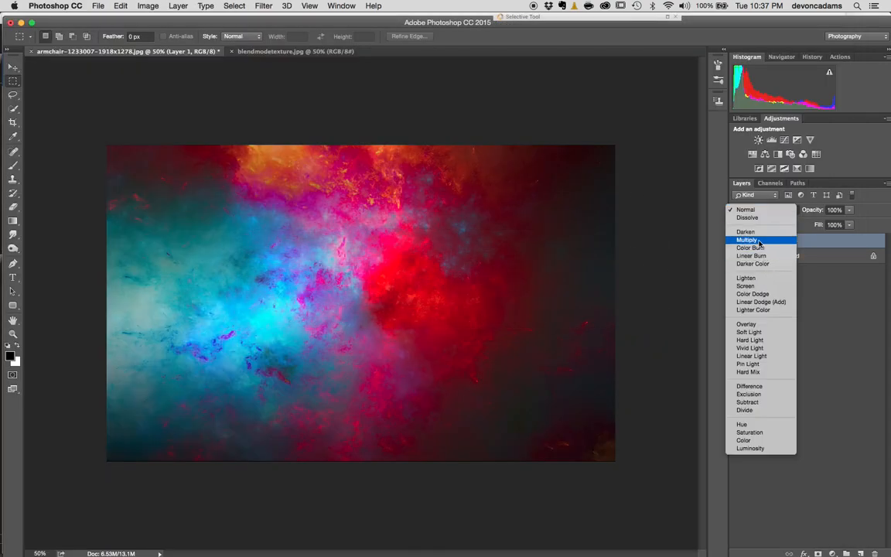
{"action": "left_click", "coordinate": [762, 232]}
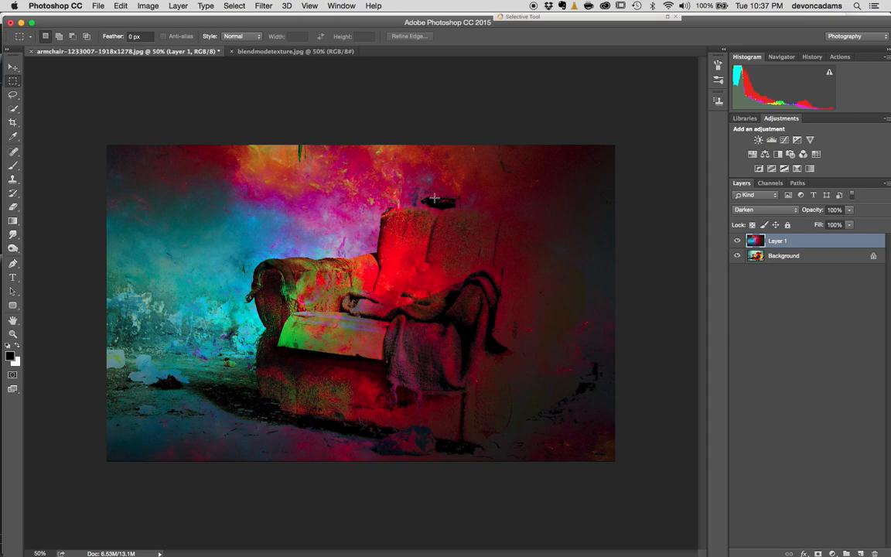
- Start a Save for Web export of the Darken blend with the JPEG High preset
{"action": "left_click", "coordinate": [96, 6]}
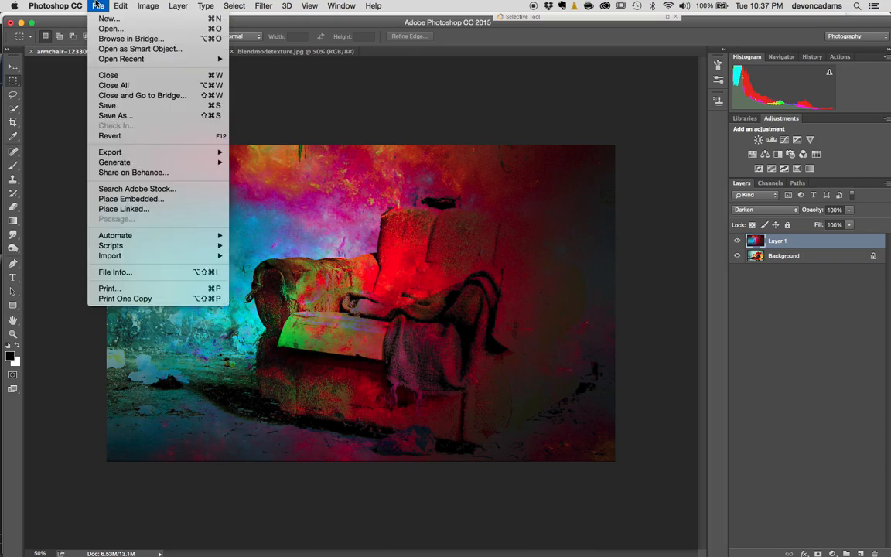
{"action": "mouse_move", "coordinate": [155, 152]}
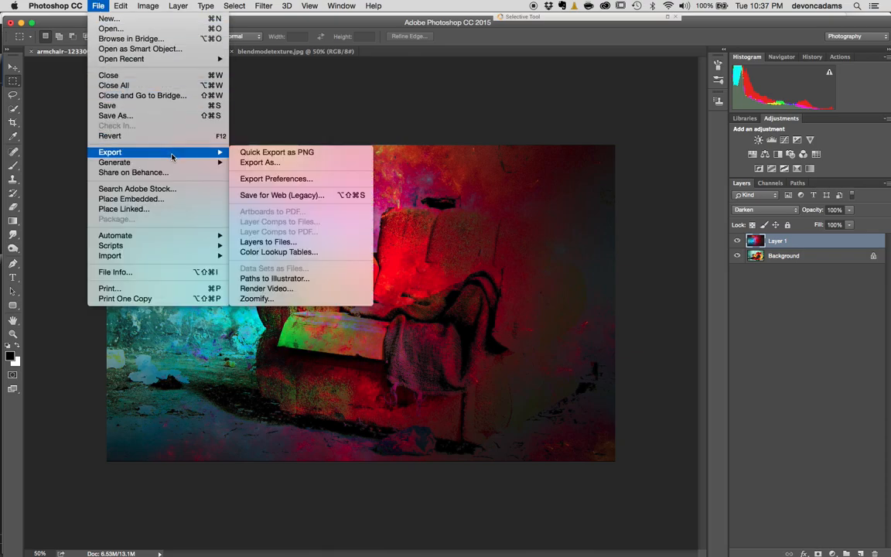
{"action": "left_click", "coordinate": [274, 196]}
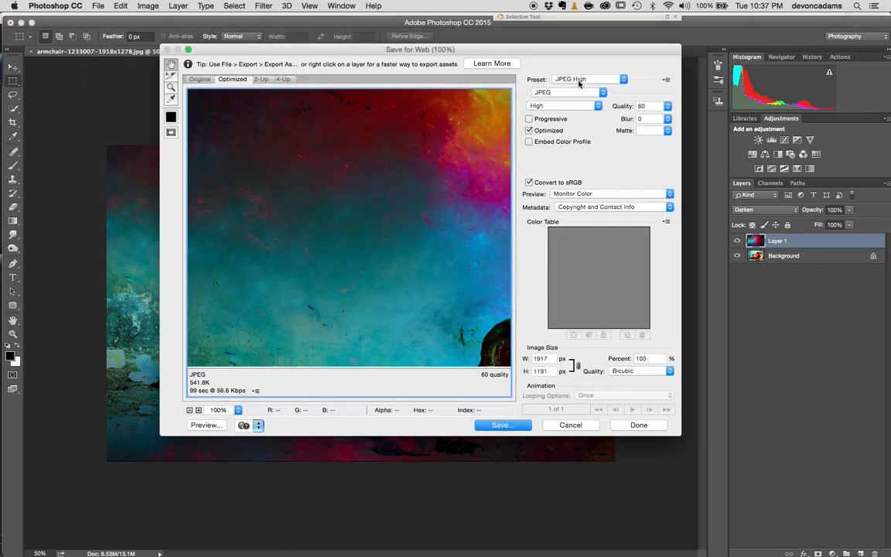
{"action": "left_click", "coordinate": [579, 80]}
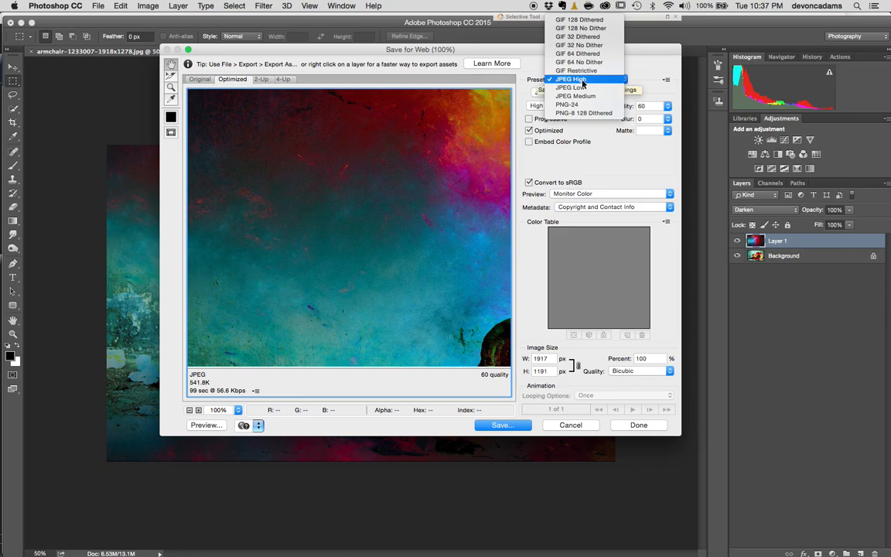
{"action": "left_click", "coordinate": [584, 79]}
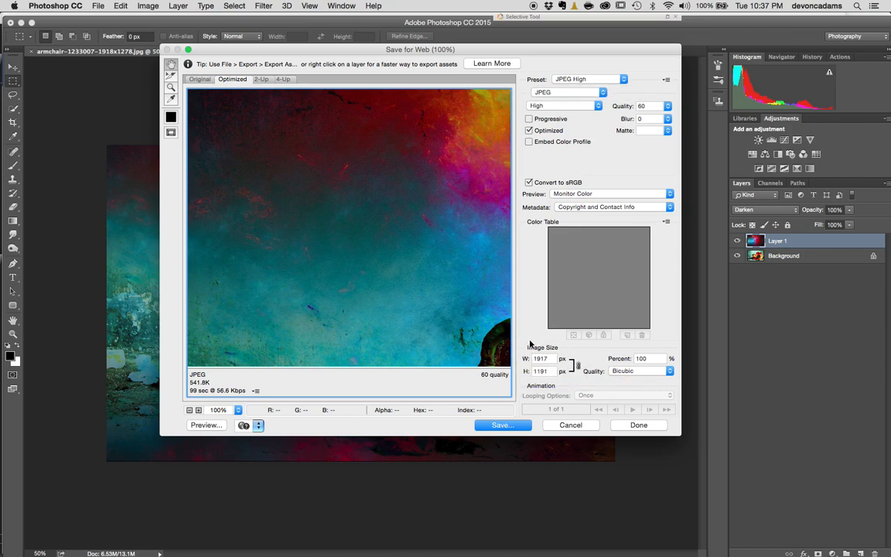
- Save the optimized image as Darken.jpg in the Blend Modes Week folder
{"action": "left_click", "coordinate": [499, 425]}
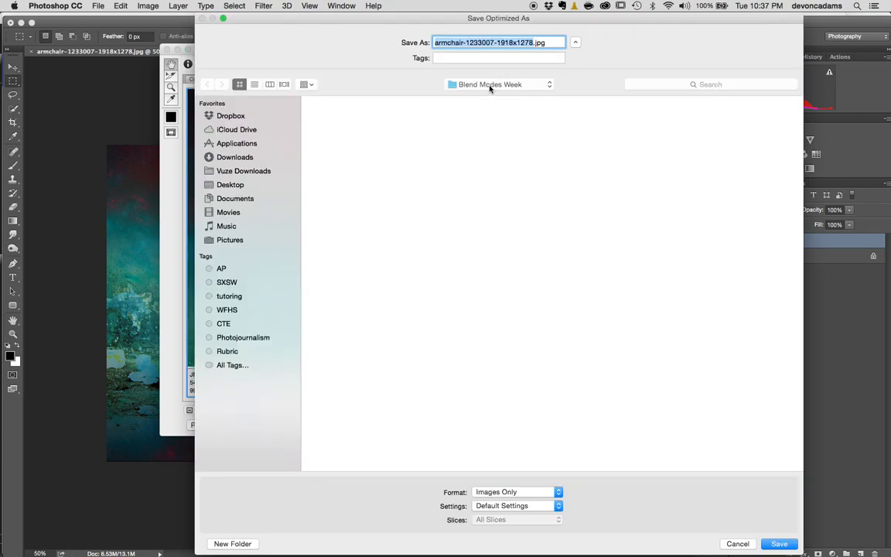
{"action": "left_click", "coordinate": [488, 86]}
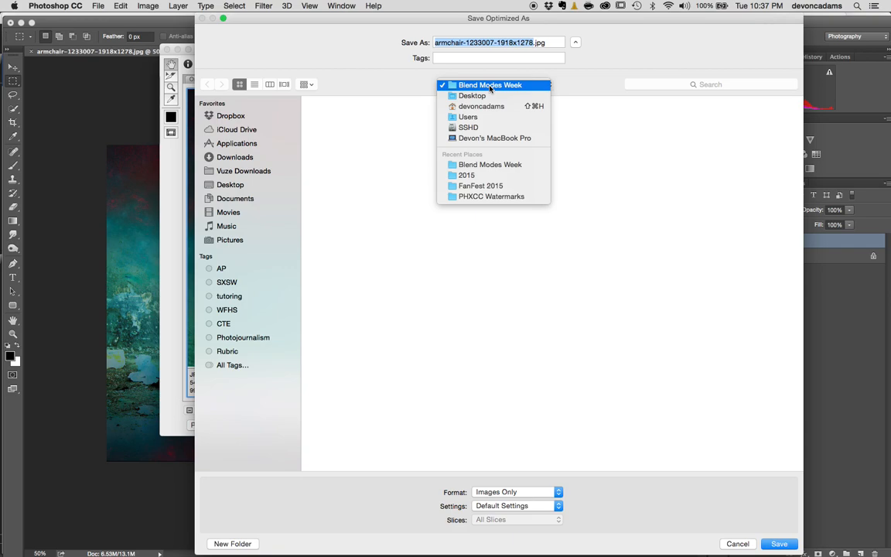
{"action": "left_click", "coordinate": [489, 85]}
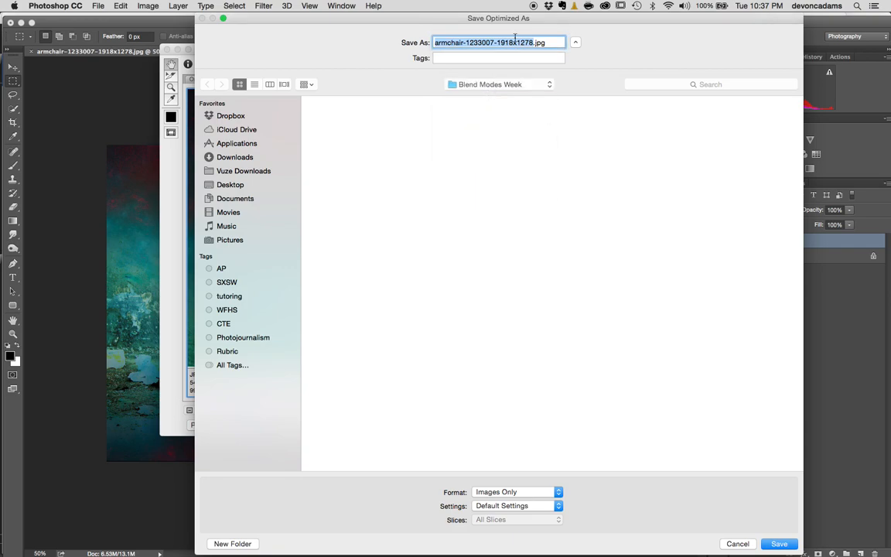
{"action": "type", "text": "Darken"}
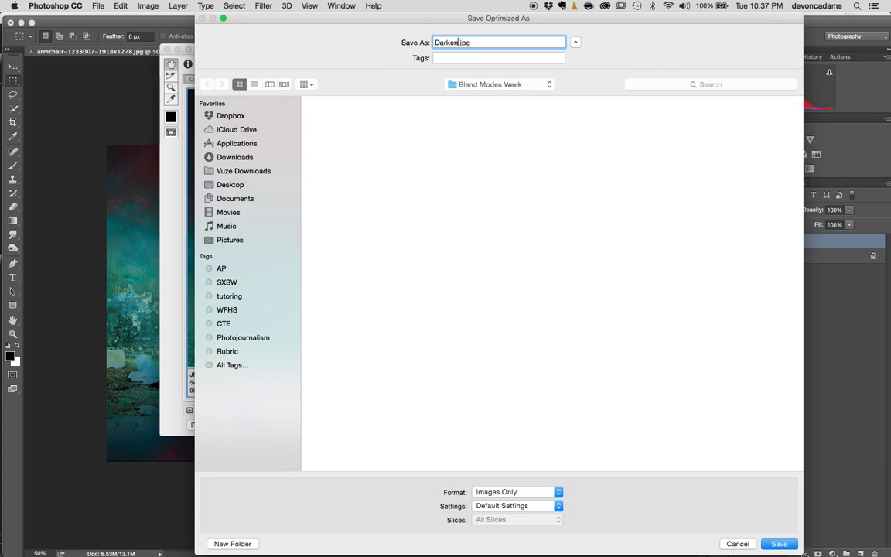
{"action": "left_click_drag", "start_coordinate": [544, 17], "coordinate": [456, 20]}
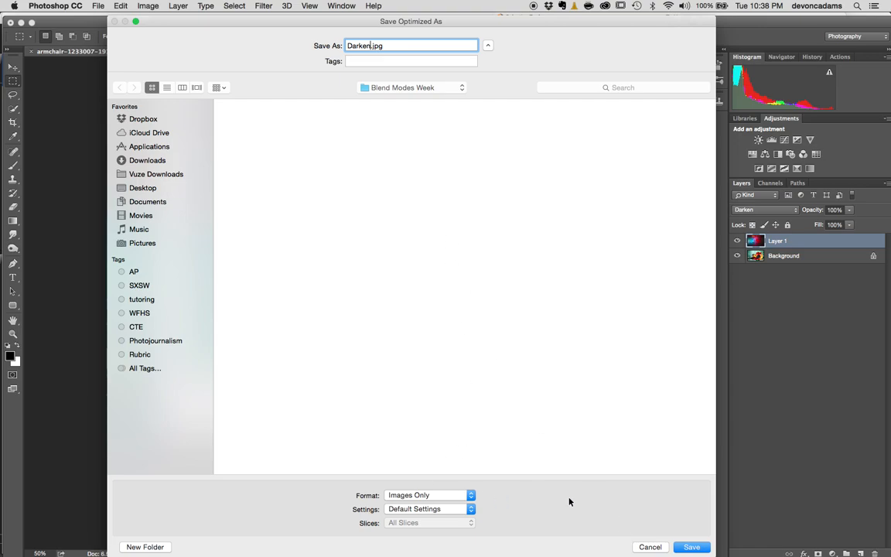
{"action": "left_click", "coordinate": [692, 547]}
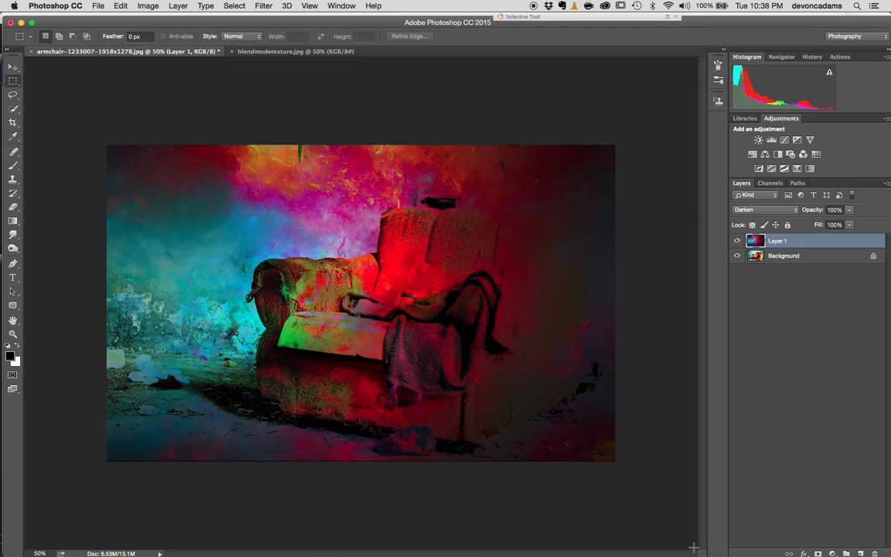
- Set the texture layer's blend mode to Lighten and check it against the Page 1 list in the Firefox document
{"action": "left_click", "coordinate": [767, 210]}
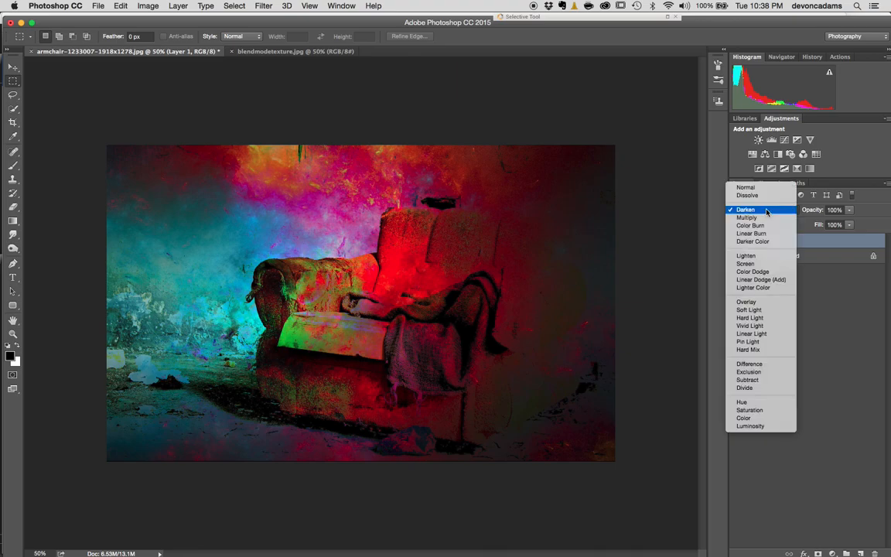
{"action": "left_click", "coordinate": [758, 257]}
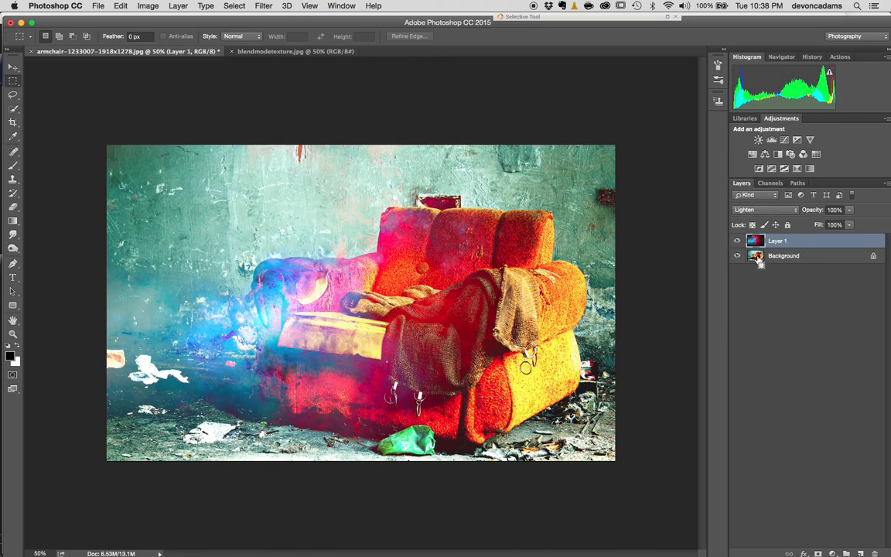
{"action": "key", "text": "super+Tab"}
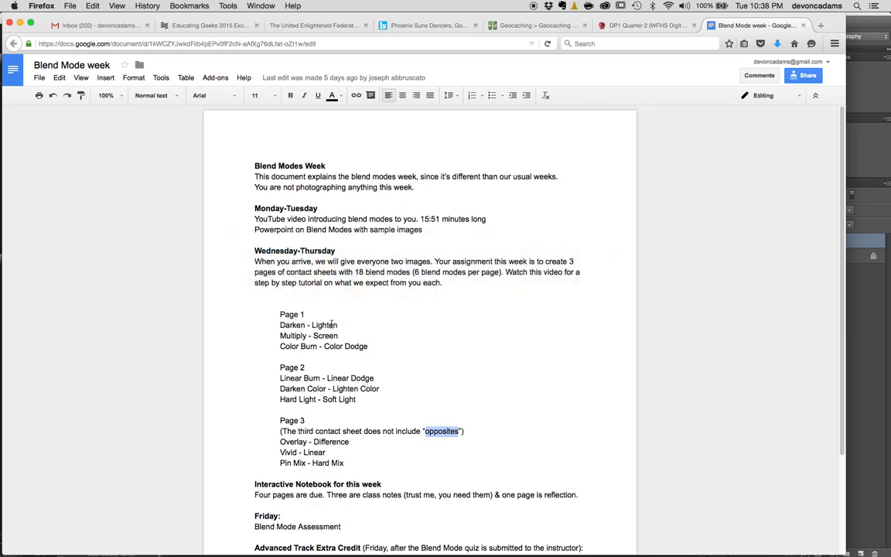
{"action": "key", "text": "super+Tab"}
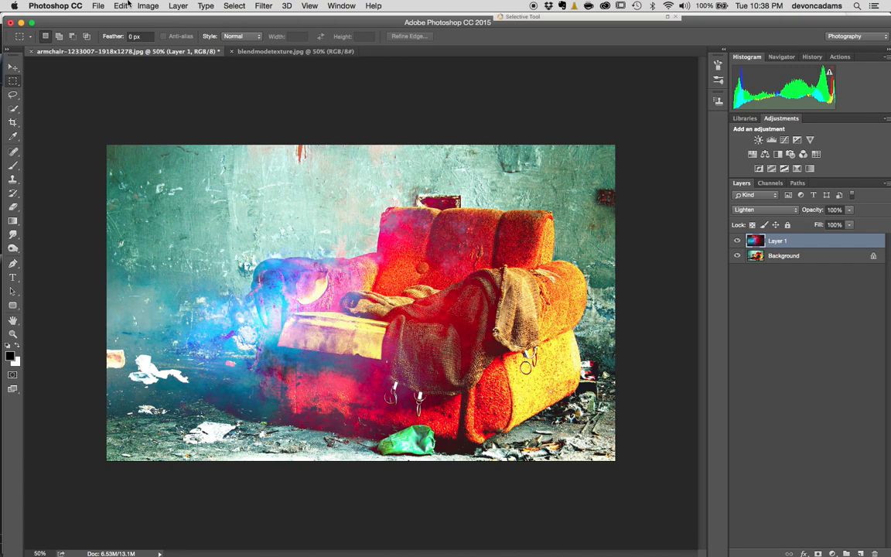
- Export the Lighten blend with Save for Web as Lighten.jpg in the Blend Modes Week folder
{"action": "left_click", "coordinate": [96, 5]}
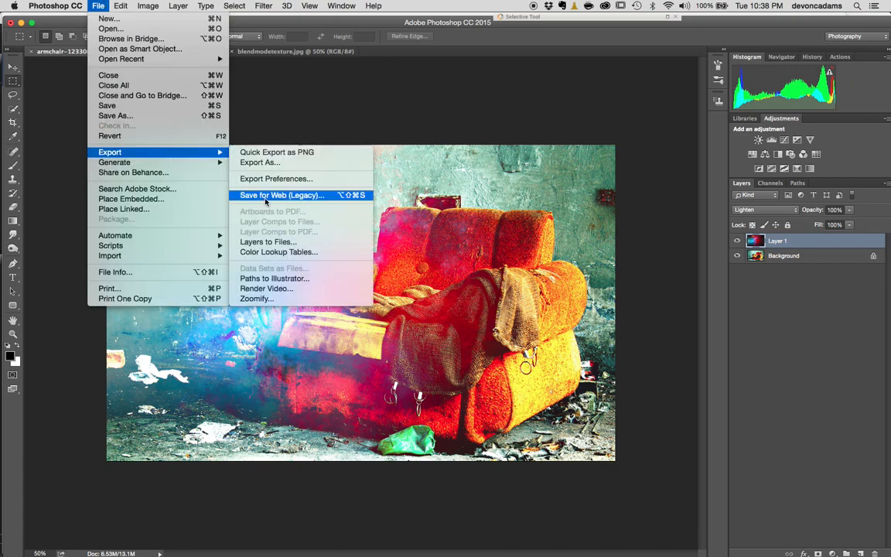
{"action": "left_click", "coordinate": [266, 193]}
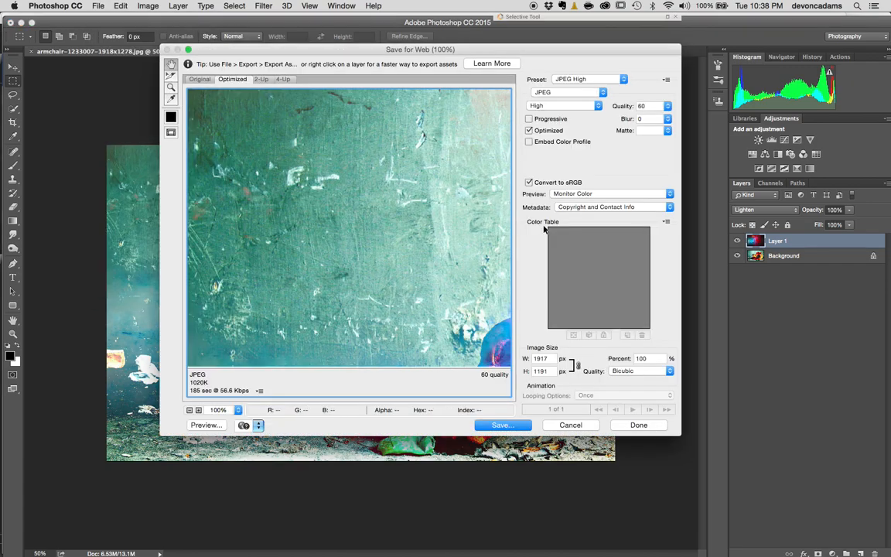
{"action": "left_click", "coordinate": [501, 425]}
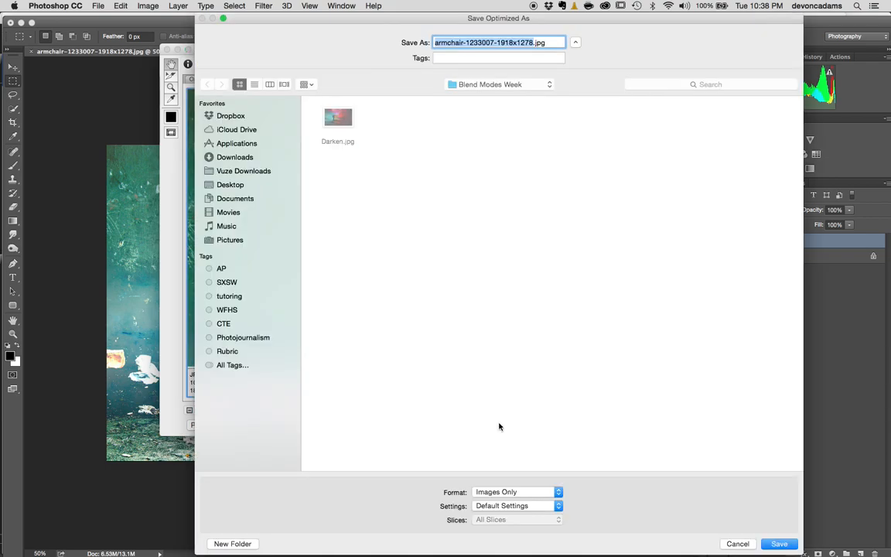
{"action": "type", "text": "Lighten"}
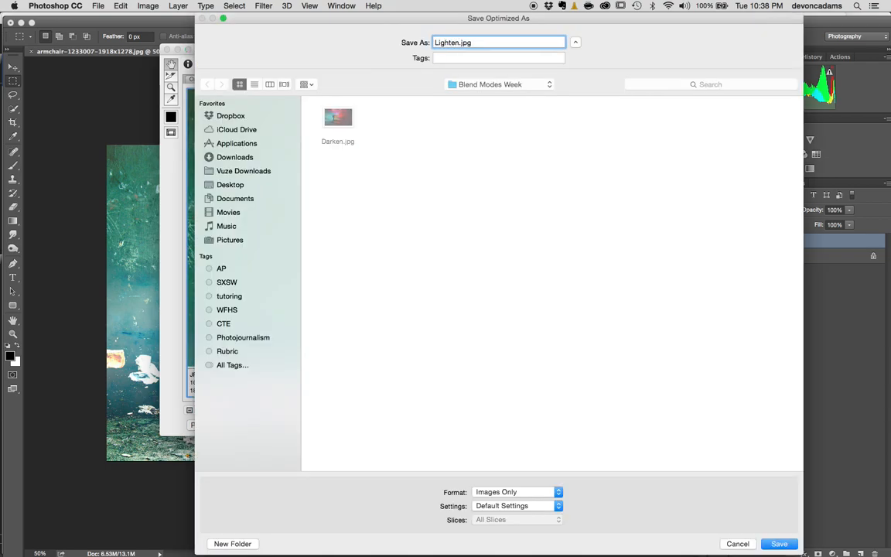
{"action": "key", "text": "Return"}
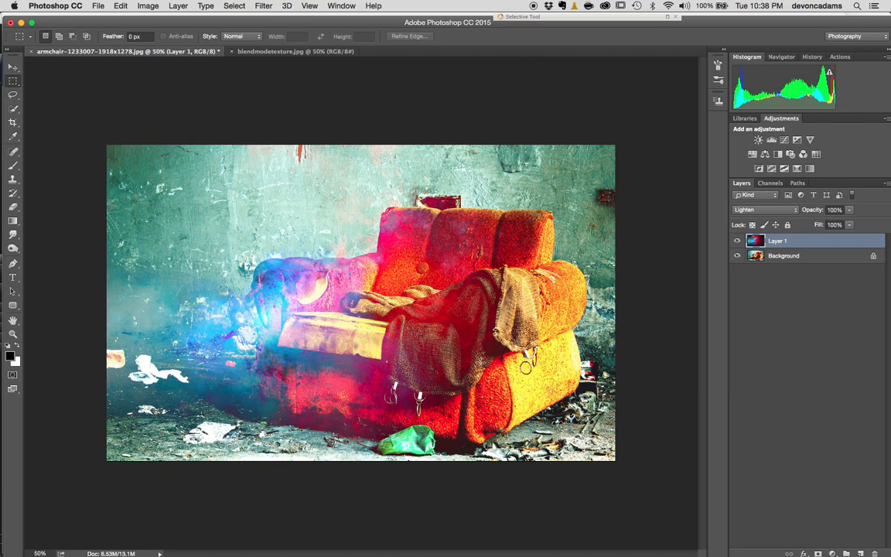
- Check the Page 1 list in the Firefox document, and back in Photoshop set the texture layer's blend mode to Multiply
{"action": "key", "text": "super+Tab"}
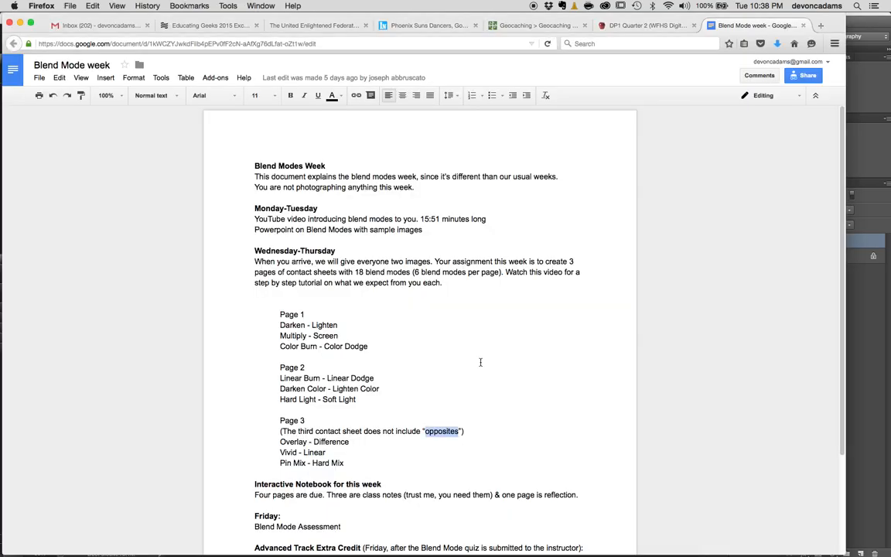
{"action": "key", "text": "super+Tab"}
{"action": "left_click", "coordinate": [768, 214]}
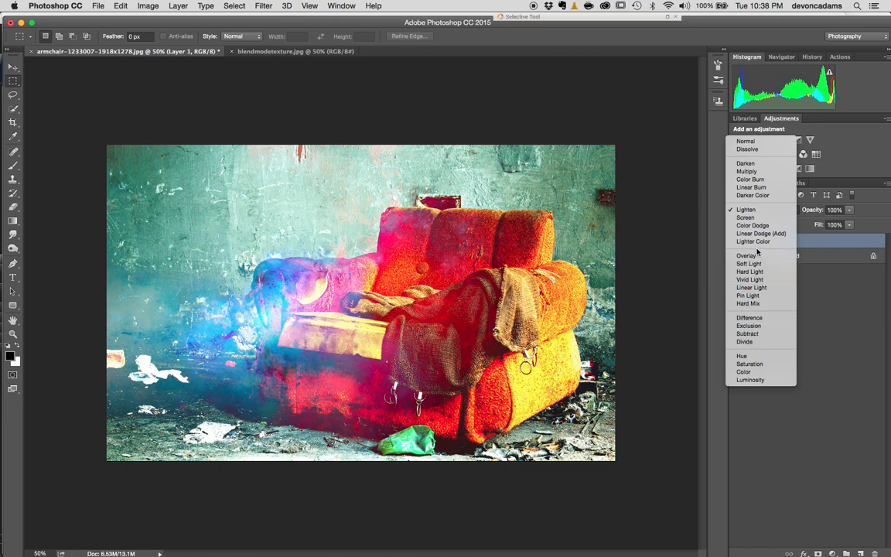
{"action": "left_click", "coordinate": [760, 171]}
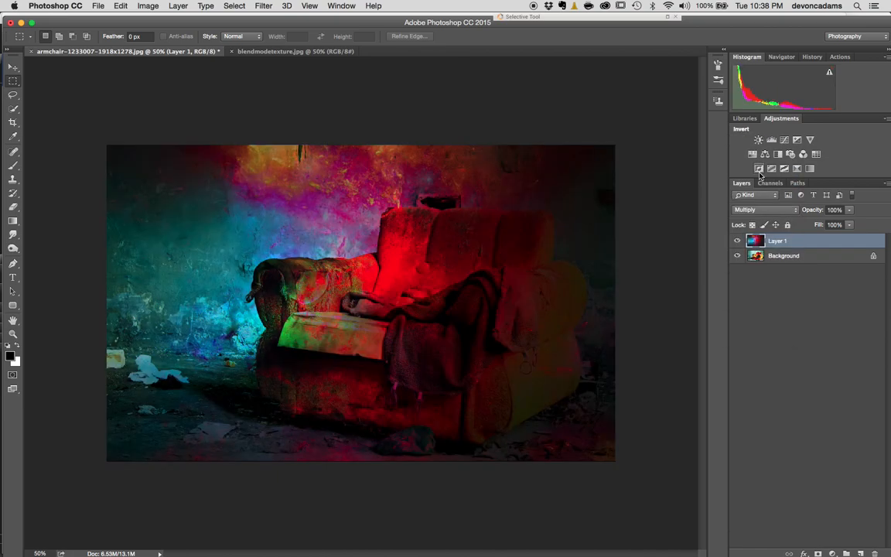
- Export the Multiply blend with Save for Web as Multiply.jpg in the Blend Modes Week folder
{"action": "key", "text": "super+alt+shift+s"}
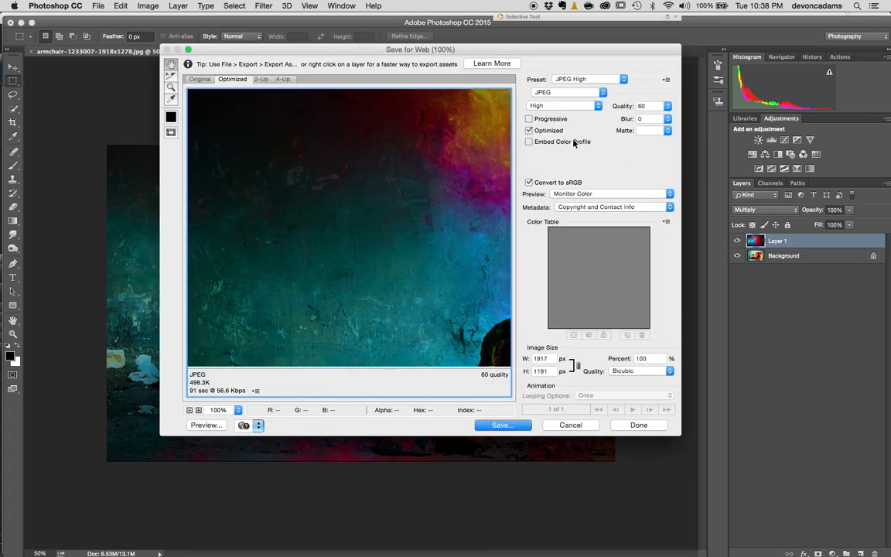
{"action": "left_click", "coordinate": [498, 425]}
{"action": "type", "text": "Multiply.jpg"}
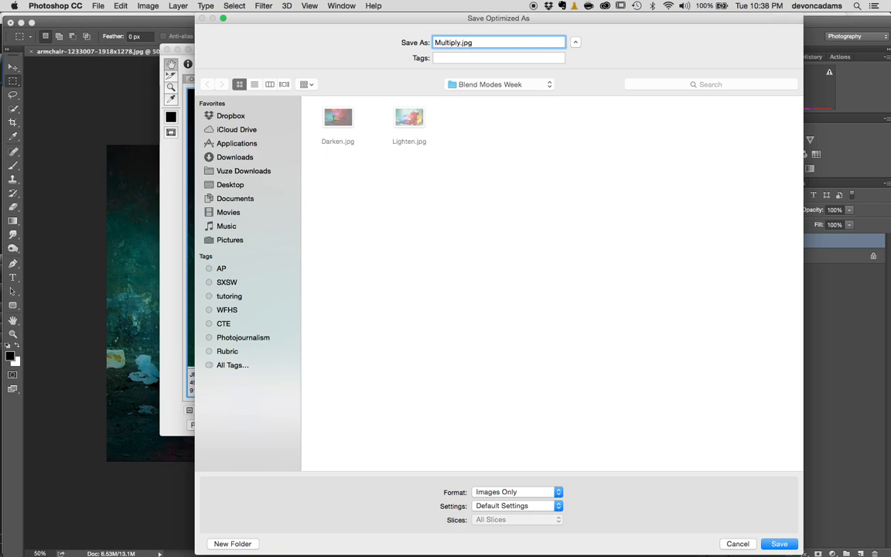
{"action": "key", "text": "Return"}
- Look up Multiply's paired mode in the Firefox document, and set the texture layer's blend mode to Screen in Photoshop
{"action": "key", "text": "super+Tab"}
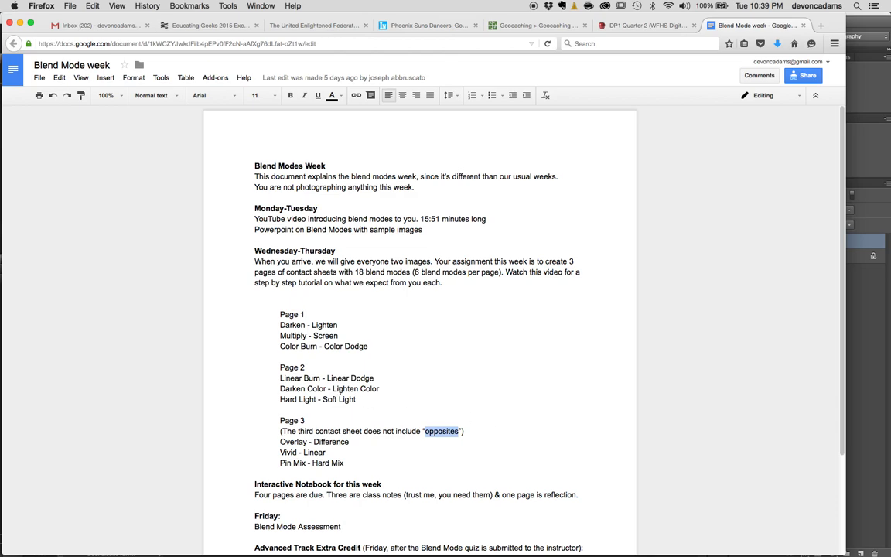
{"action": "double_click", "coordinate": [327, 336]}
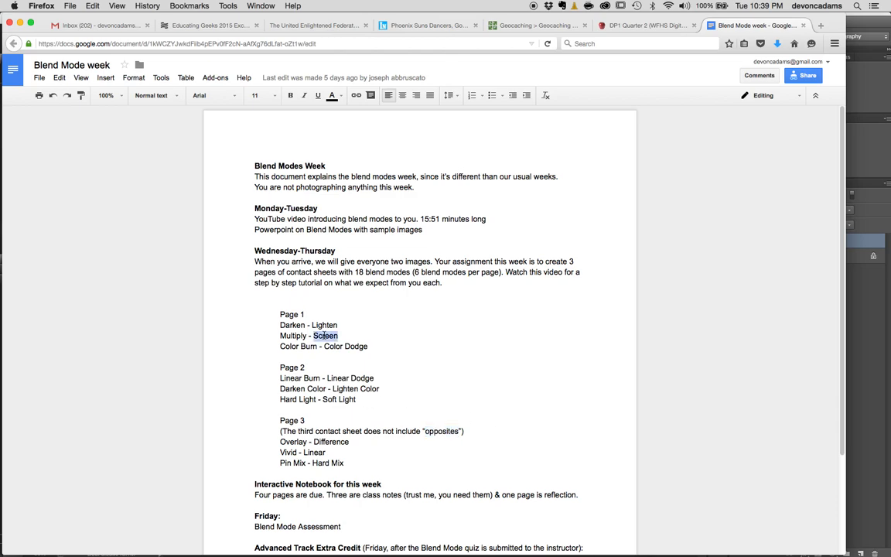
{"action": "key", "text": "super+Tab"}
{"action": "left_click", "coordinate": [762, 210]}
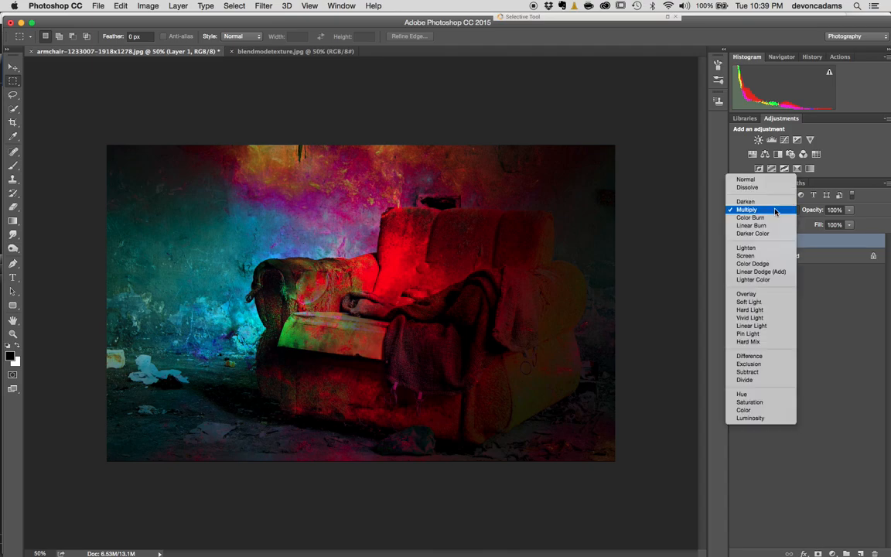
{"action": "left_click", "coordinate": [762, 256]}
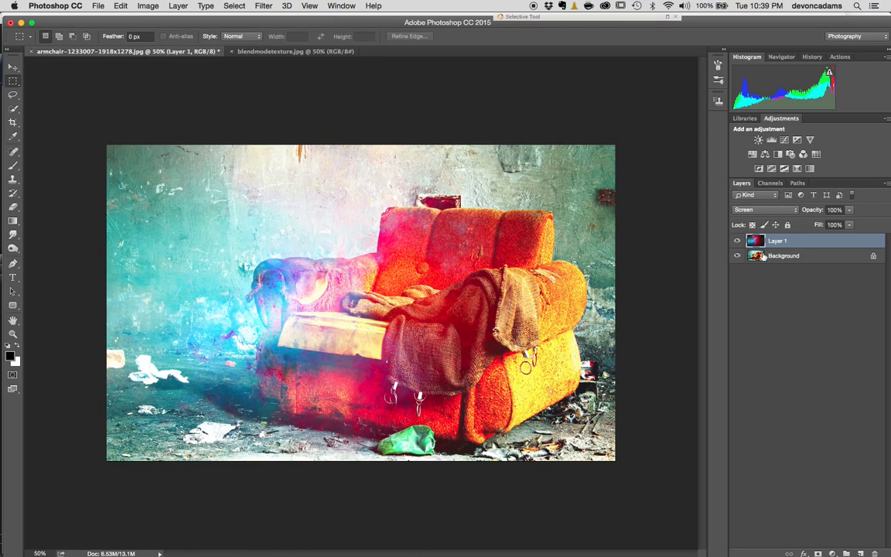
- Export the Screen blend with Save for Web as Screen.jpg in the Blend Modes Week folder
{"action": "key", "text": "super+alt+shift+s"}
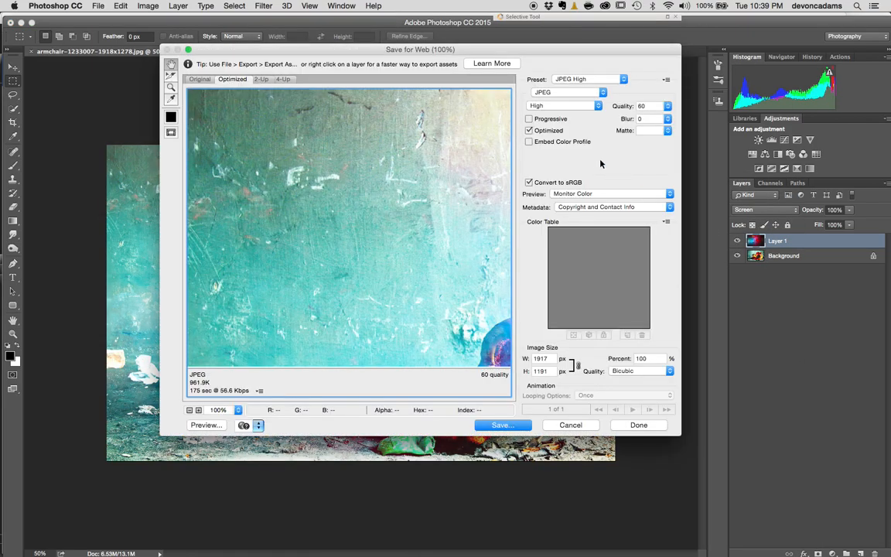
{"action": "left_click", "coordinate": [499, 426]}
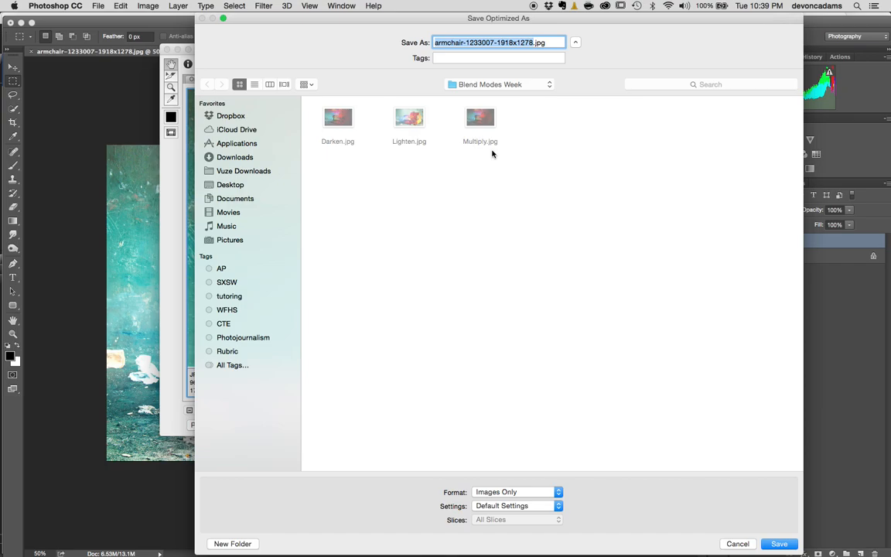
{"action": "type", "text": "Screen"}
{"action": "key", "text": "Return"}
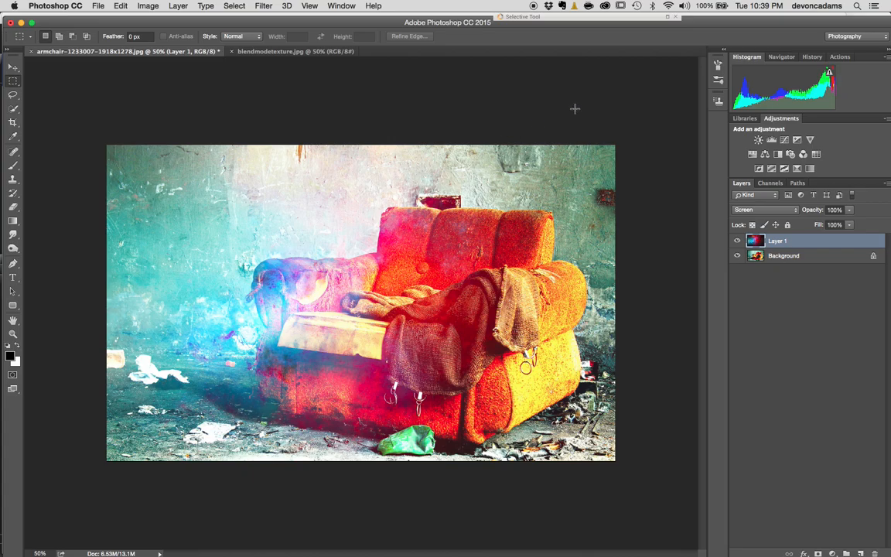
- Consult the Firefox document for the last Page 1 pair, and set the texture layer's blend mode to Color Burn in Photoshop
{"action": "key", "text": "super+Tab"}
{"action": "key", "text": "super+Tab"}
{"action": "key", "text": "super+Tab"}
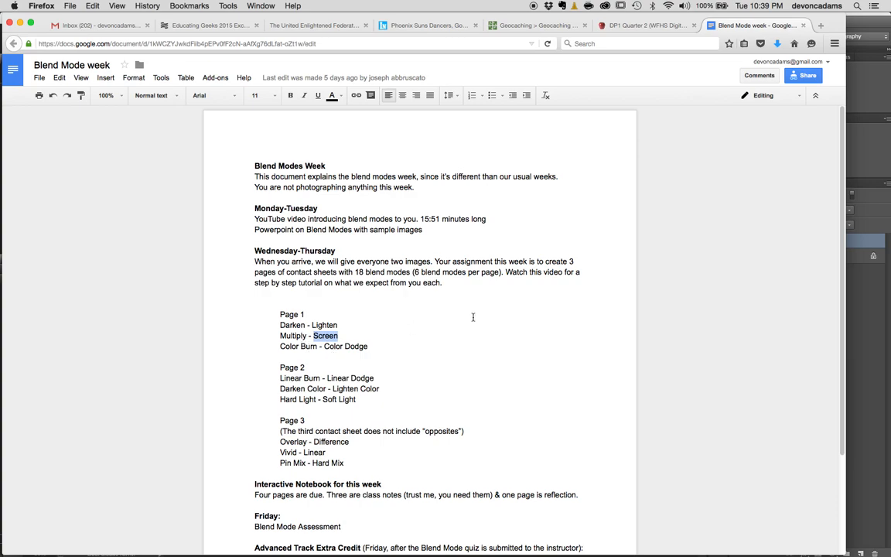
{"action": "key", "text": "super+Tab"}
{"action": "left_click", "coordinate": [766, 212]}
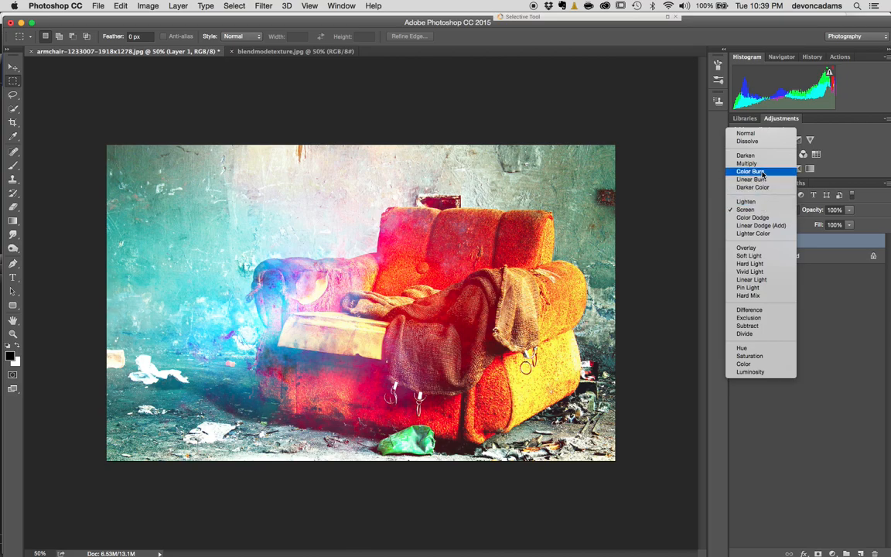
{"action": "key", "text": "super+Tab"}
{"action": "key", "text": "super+Tab"}
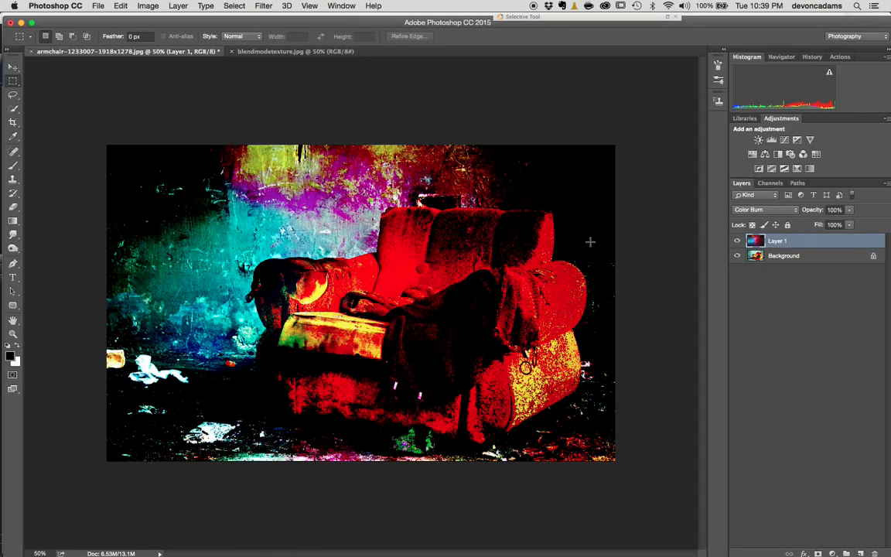
- Export the Color Burn blend with Save for Web as ColorBurn.jpg in the Blend Modes Week folder
{"action": "key", "text": "super+alt+shift+s"}
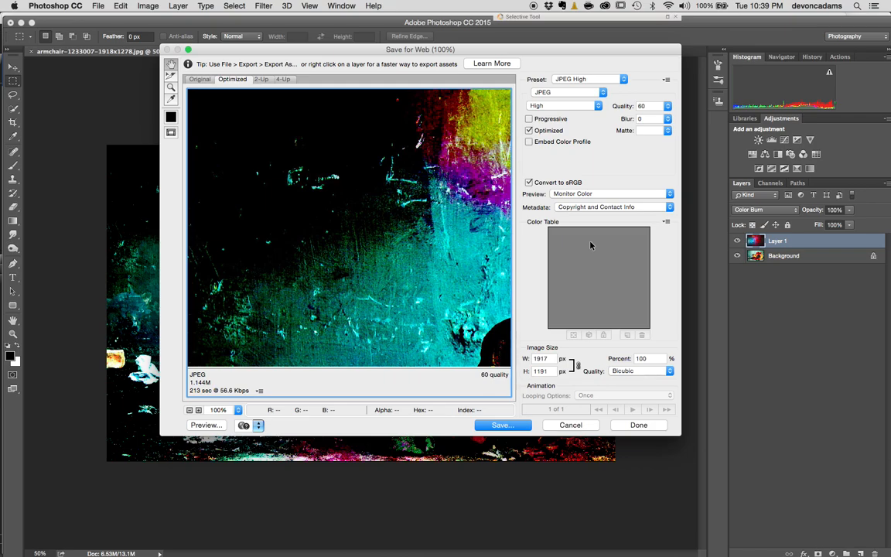
{"action": "left_click", "coordinate": [502, 424]}
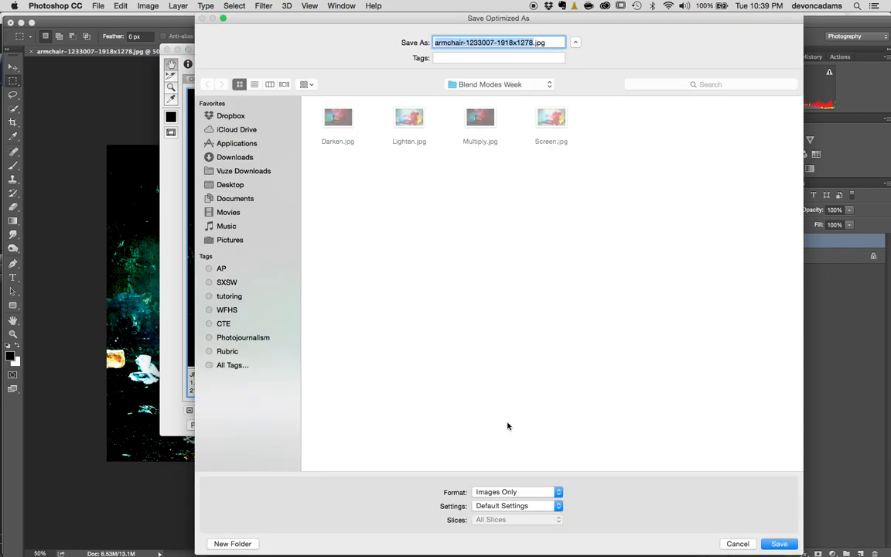
{"action": "type", "text": "ColorBurn"}
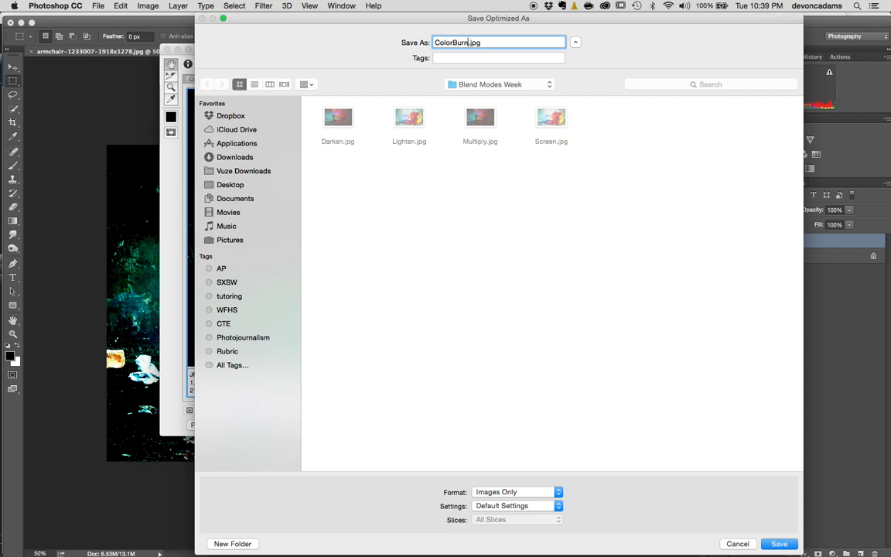
{"action": "key", "text": "Return"}
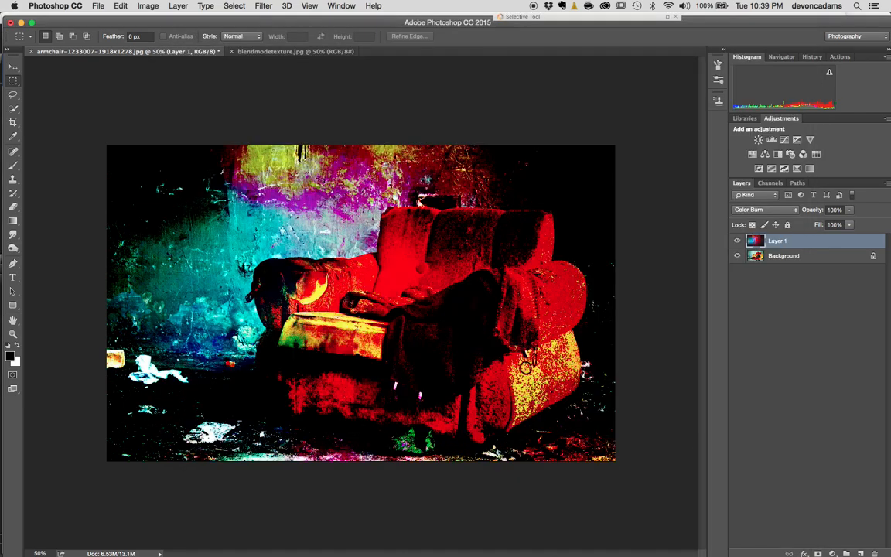
- Set the texture layer's blend mode to Color Dodge and export it with Save for Web as ColorDodge.jpg in the Blend Modes Week folder
{"action": "left_click", "coordinate": [768, 209]}
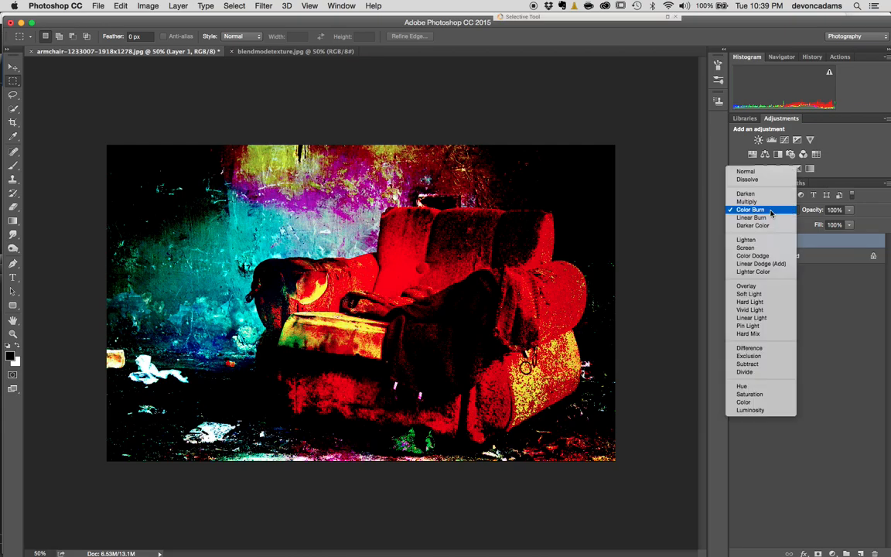
{"action": "left_click", "coordinate": [755, 255]}
{"action": "key", "text": "super+alt+shift+s"}
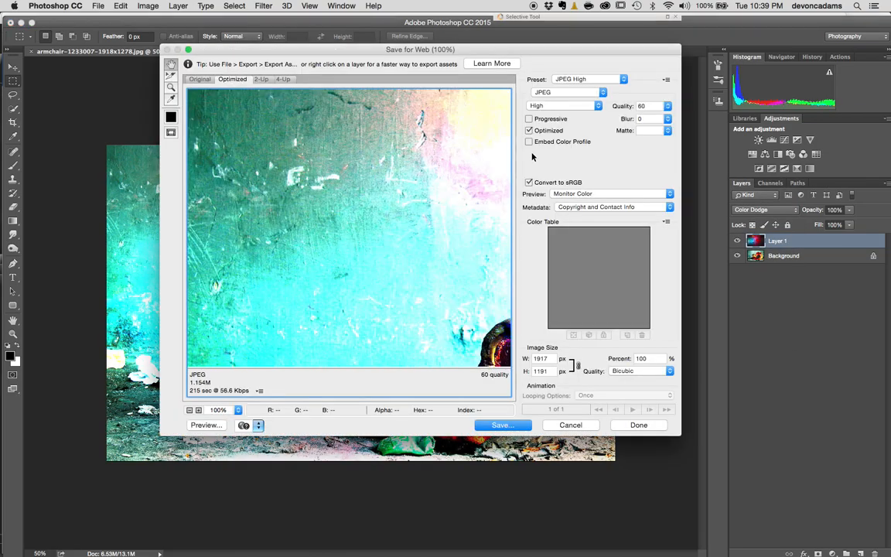
{"action": "key", "text": "Return"}
{"action": "type", "text": "ColorDod"}
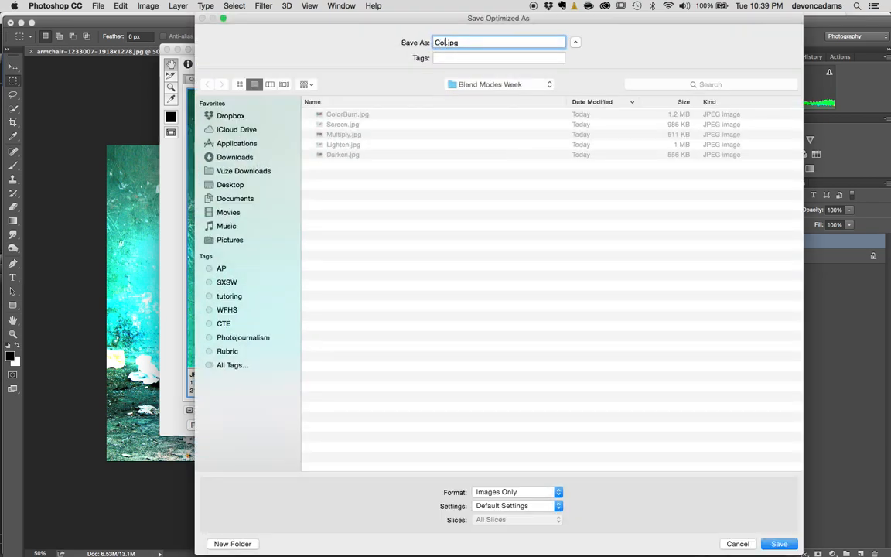
{"action": "type", "text": "ge"}
{"action": "key", "text": "Return"}
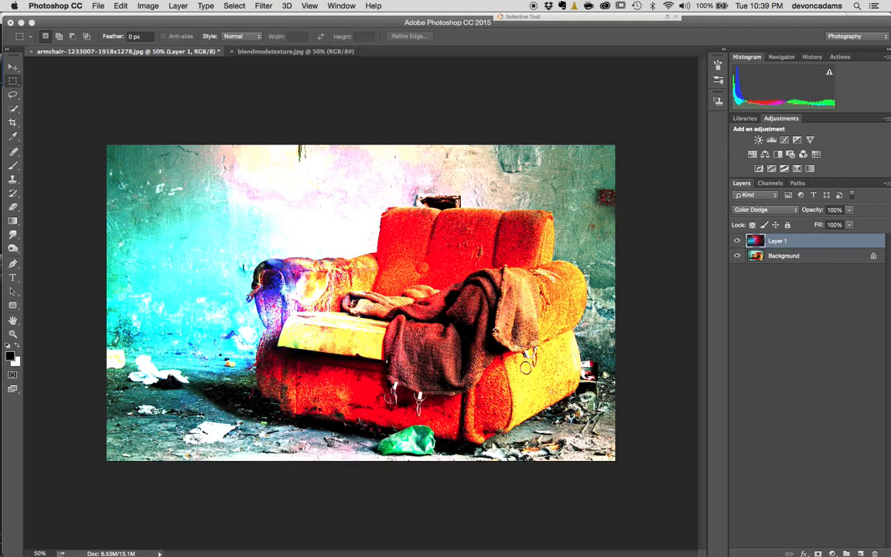
- Review the exported images in Adobe Bridge and the 18 blend modes requirement in the Firefox document
{"action": "key", "text": "super+Tab"}
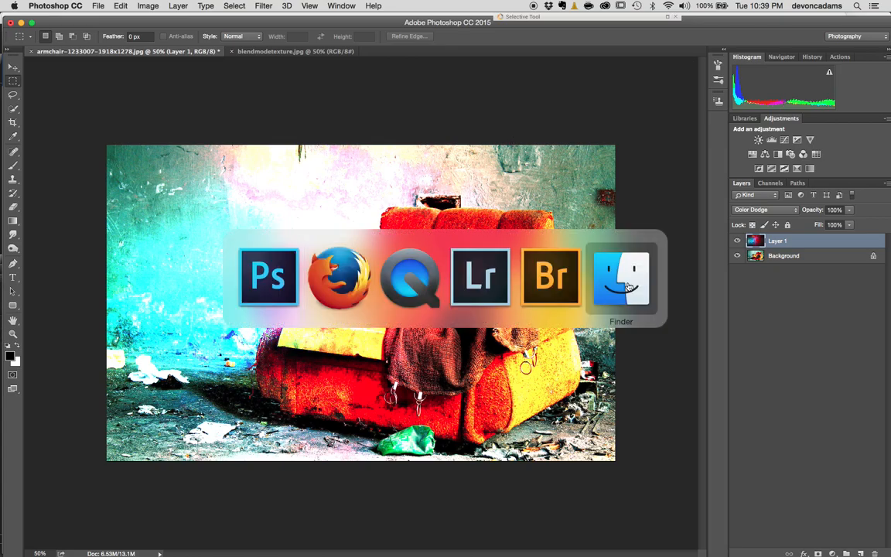
{"action": "left_click", "coordinate": [553, 290]}
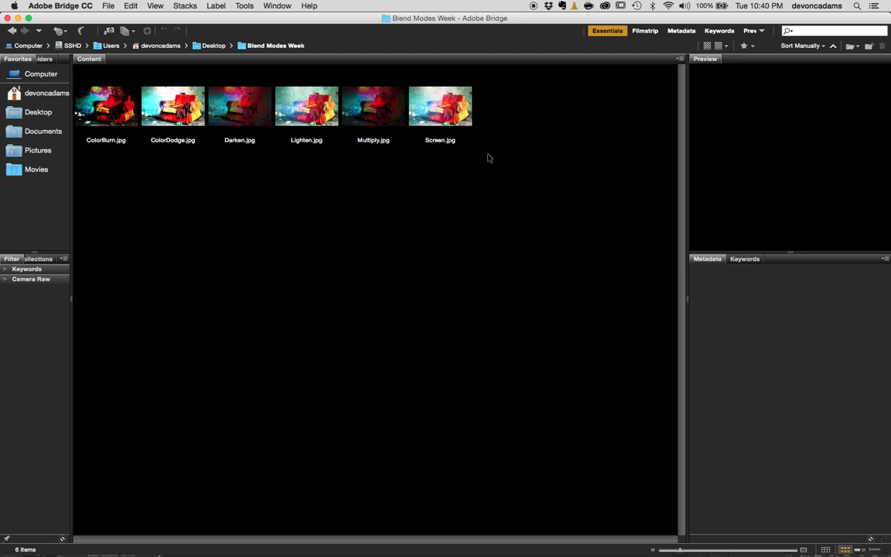
{"action": "key", "text": "super+Tab"}
{"action": "key", "text": "super+Tab"}
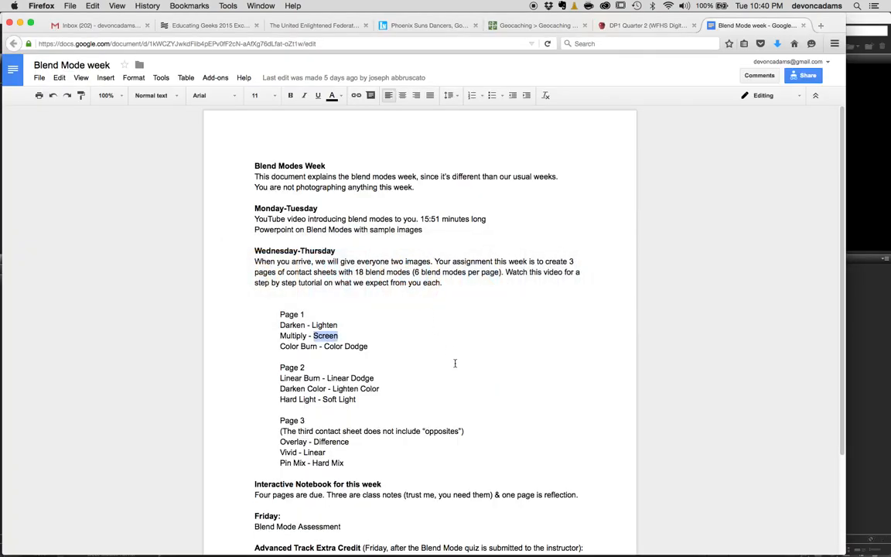
{"action": "left_click", "coordinate": [455, 363]}
{"action": "left_click_drag", "start_coordinate": [412, 272], "coordinate": [355, 273]}
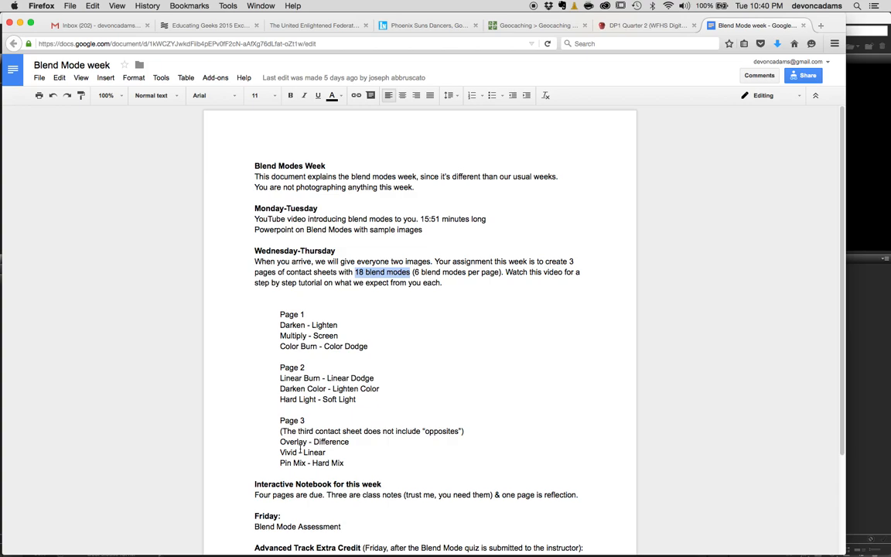
{"action": "scroll", "coordinate": [300, 449], "scroll_direction": "down", "scroll_amount": 3}
{"action": "scroll", "coordinate": [300, 449], "scroll_direction": "up", "scroll_amount": 3}
- Switch to Adobe Bridge and reorder the thumbnails as Darken, Lighten, Multiply, Screen, ColorBurn, ColorDodge to match the Page 1 pairs
{"action": "key", "text": "super+Tab"}
{"action": "key", "text": "super+a"}
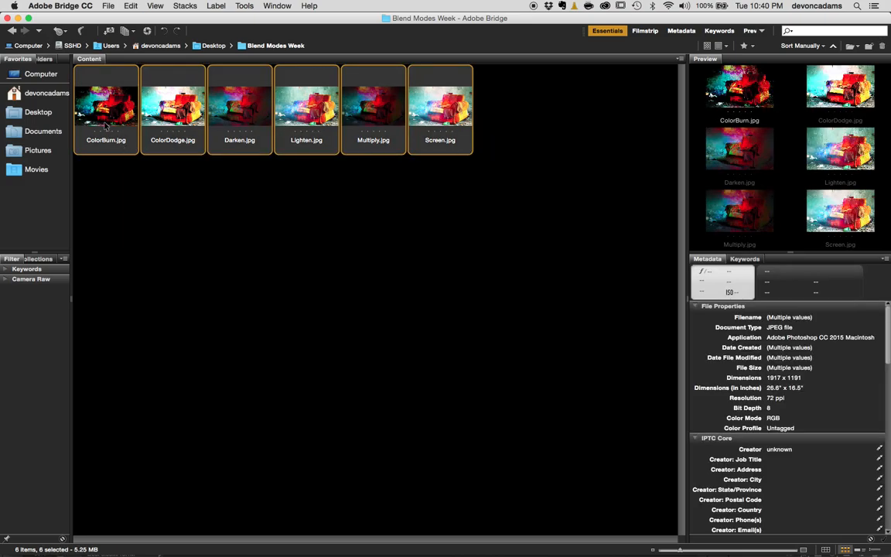
{"action": "left_click", "coordinate": [359, 187]}
{"action": "mouse_move", "coordinate": [376, 115]}
{"action": "left_mouse_down"}
{"action": "mouse_move", "coordinate": [453, 133]}
{"action": "mouse_move", "coordinate": [475, 128]}
{"action": "mouse_move", "coordinate": [379, 116]}
{"action": "left_mouse_up"}
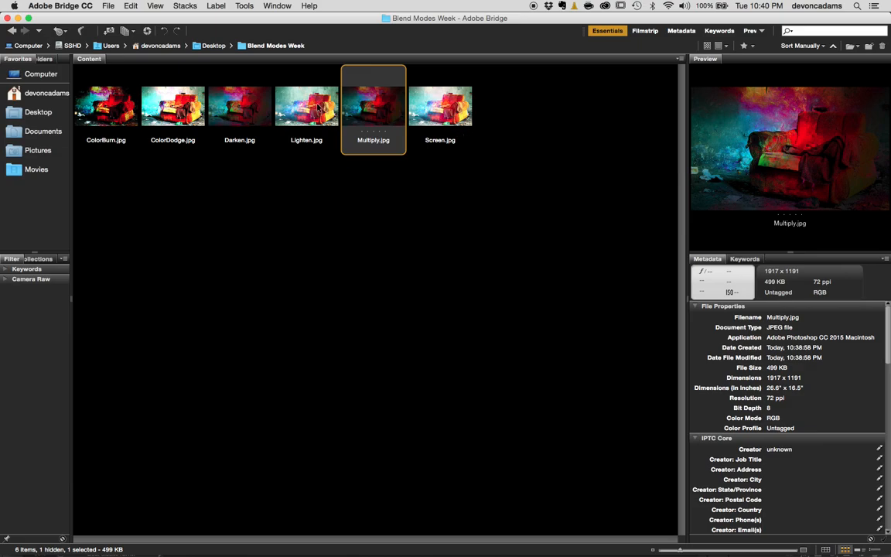
{"action": "left_click_drag", "start_coordinate": [232, 100], "coordinate": [90, 106]}
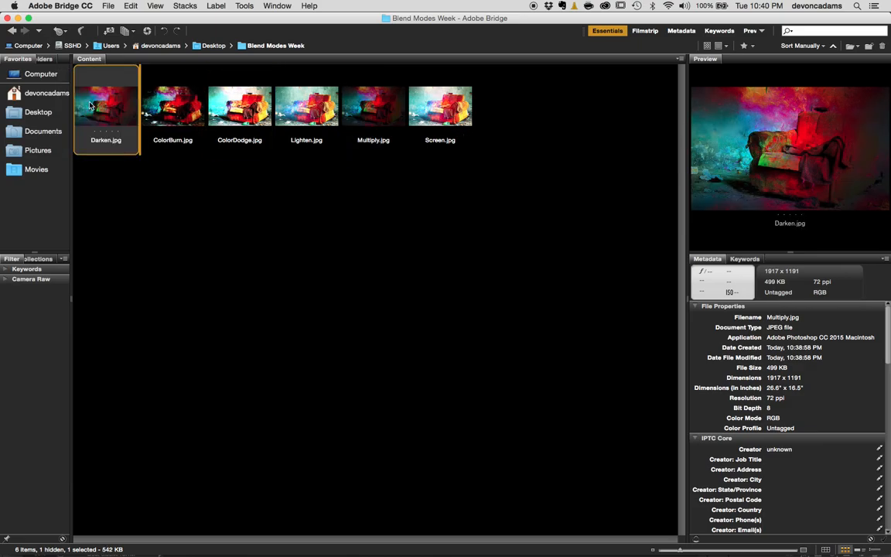
{"action": "left_click_drag", "start_coordinate": [283, 104], "coordinate": [147, 114]}
{"action": "left_click_drag", "start_coordinate": [373, 105], "coordinate": [224, 118]}
{"action": "left_click_drag", "start_coordinate": [422, 108], "coordinate": [292, 114]}
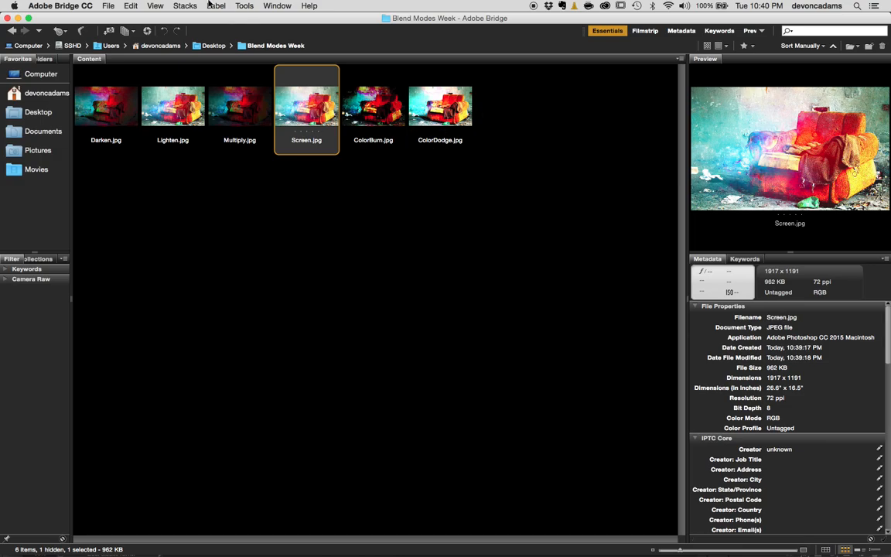
- Select all six blend mode JPEGs, from Darken.jpg to ColorDodge.jpg, and send them to Photoshop's Contact Sheet II
{"action": "left_click_drag", "start_coordinate": [518, 192], "coordinate": [108, 94]}
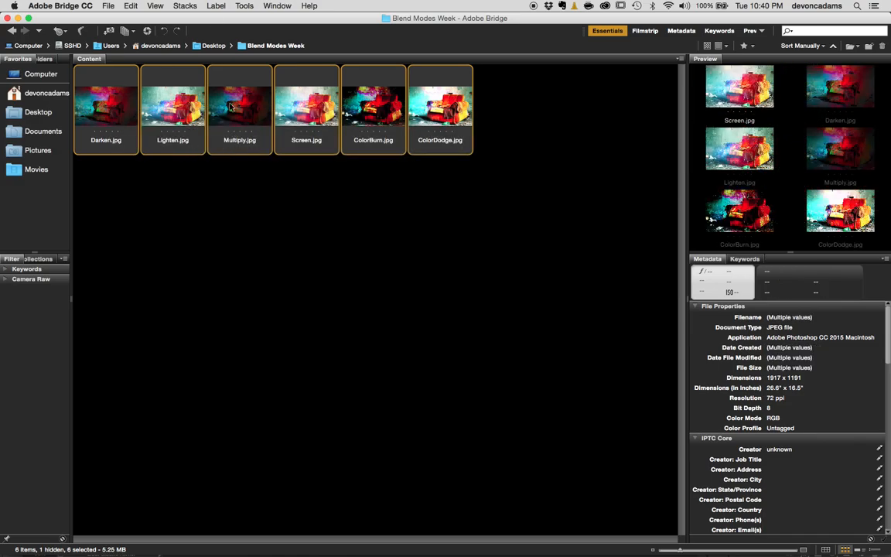
{"action": "left_click", "coordinate": [270, 4]}
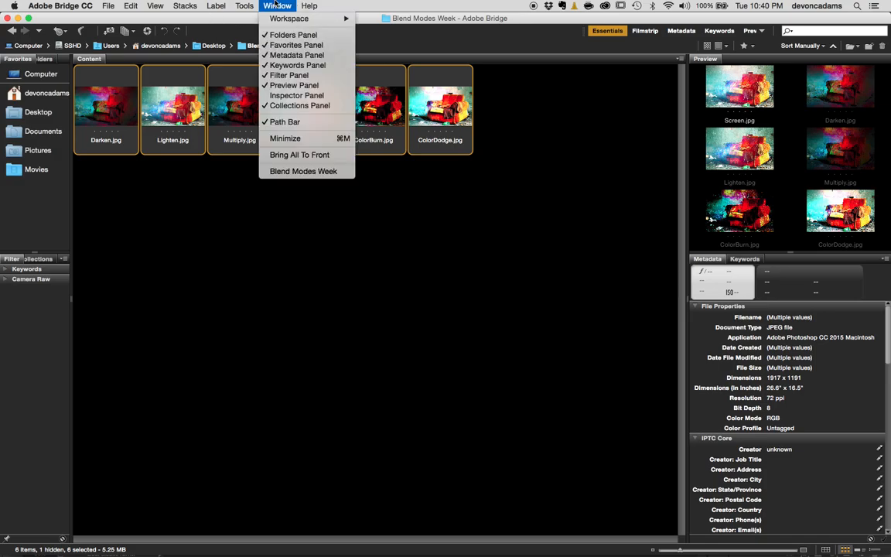
{"action": "mouse_move", "coordinate": [252, 3]}
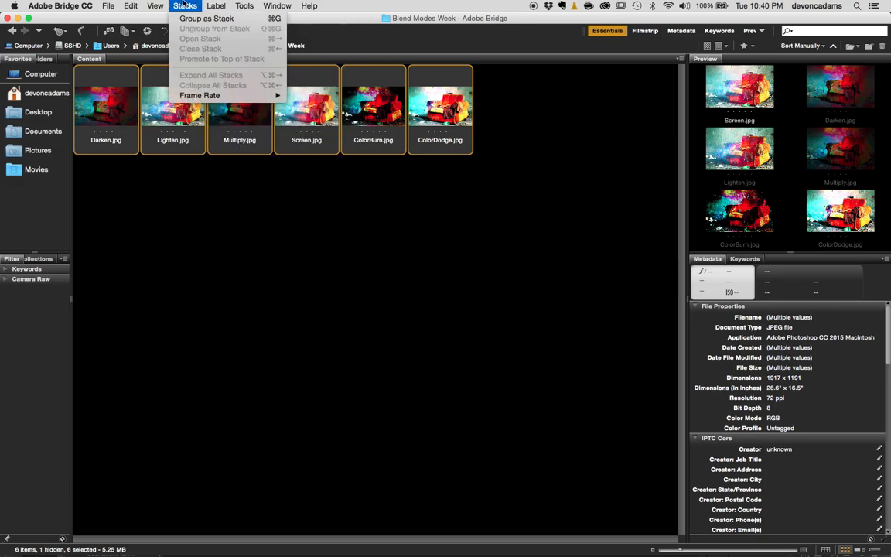
{"action": "mouse_move", "coordinate": [133, 4]}
{"action": "mouse_move", "coordinate": [309, 4]}
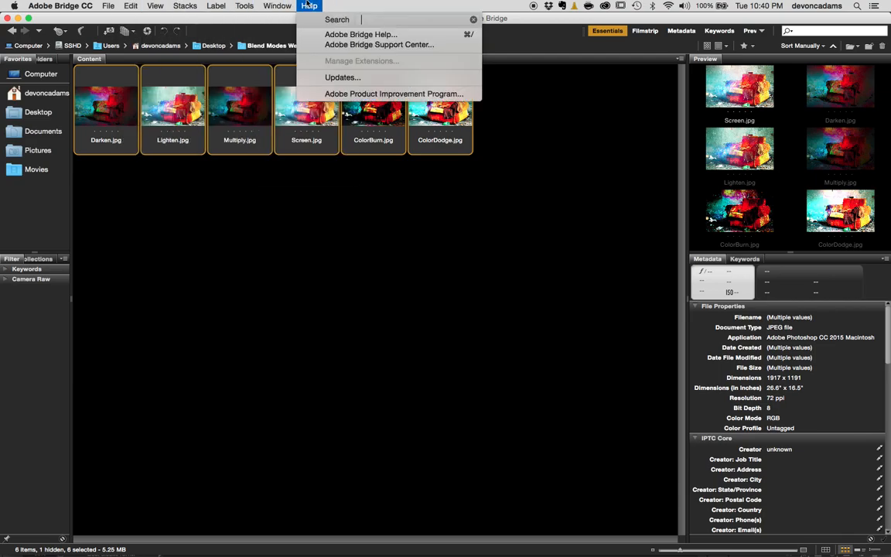
{"action": "type", "text": "cont"}
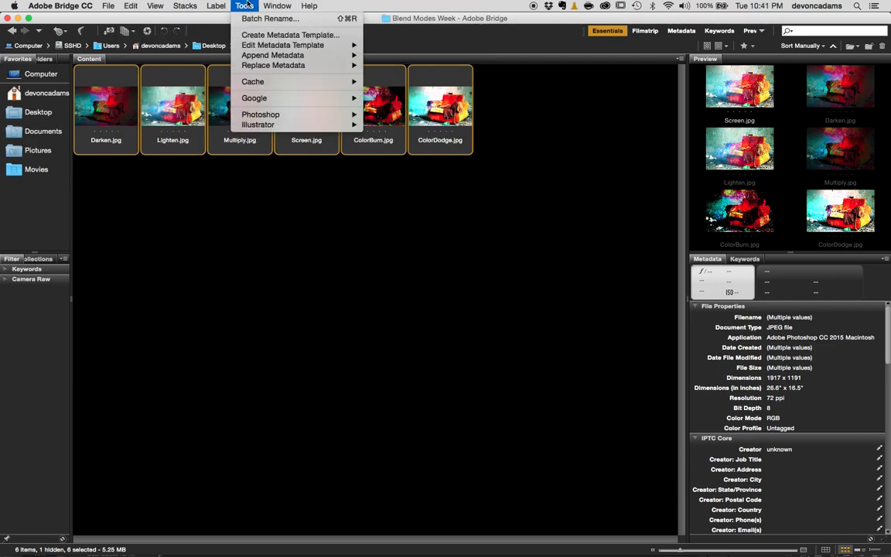
{"action": "mouse_move", "coordinate": [268, 114]}
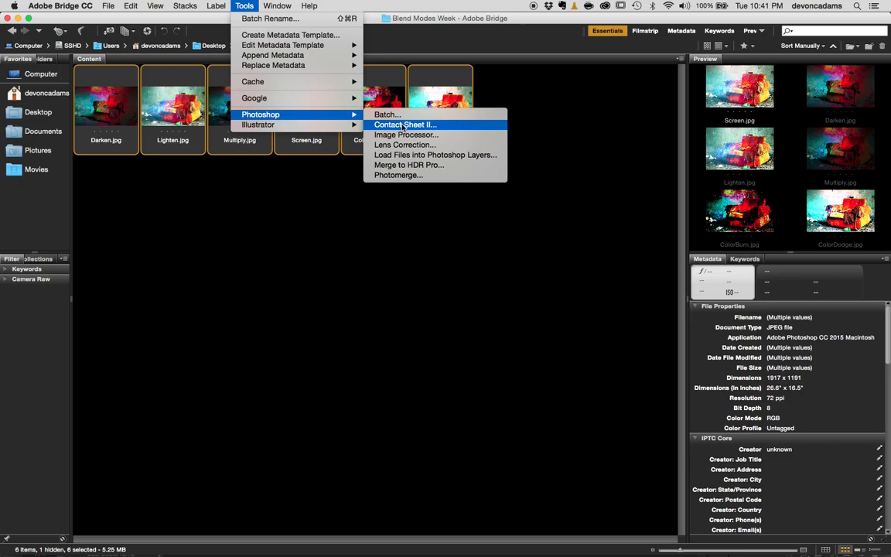
{"action": "left_click", "coordinate": [403, 125]}
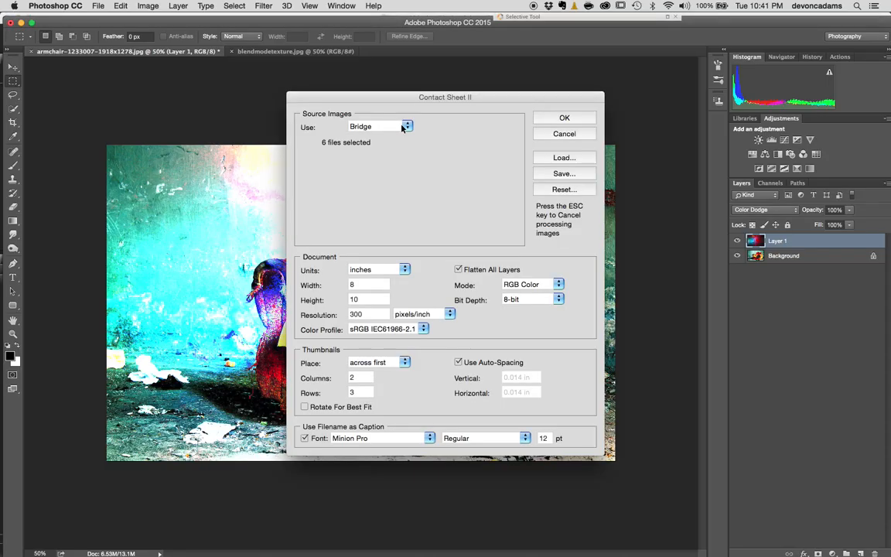
- Generate the 8 by 10 inch contact sheet from the Bridge selection with 2 columns, 3 rows and filename captions
{"action": "left_click", "coordinate": [404, 127]}
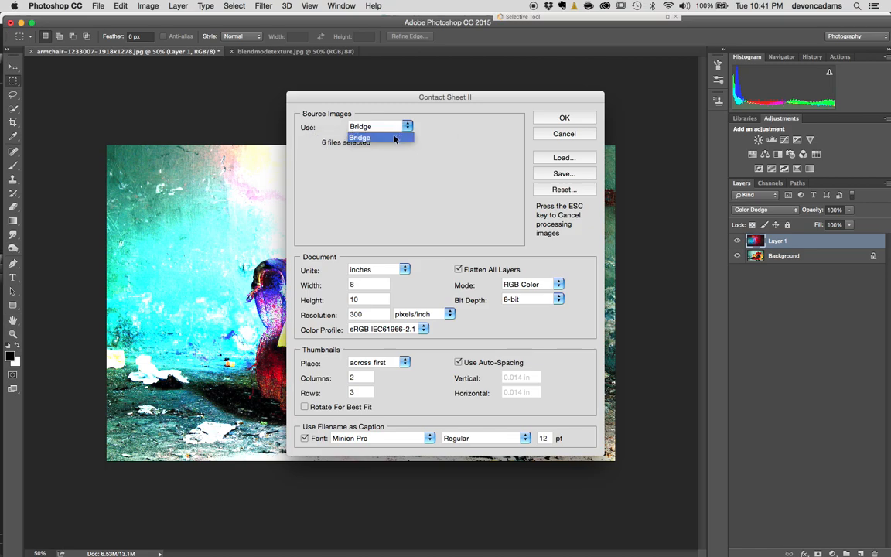
{"action": "left_click", "coordinate": [404, 128]}
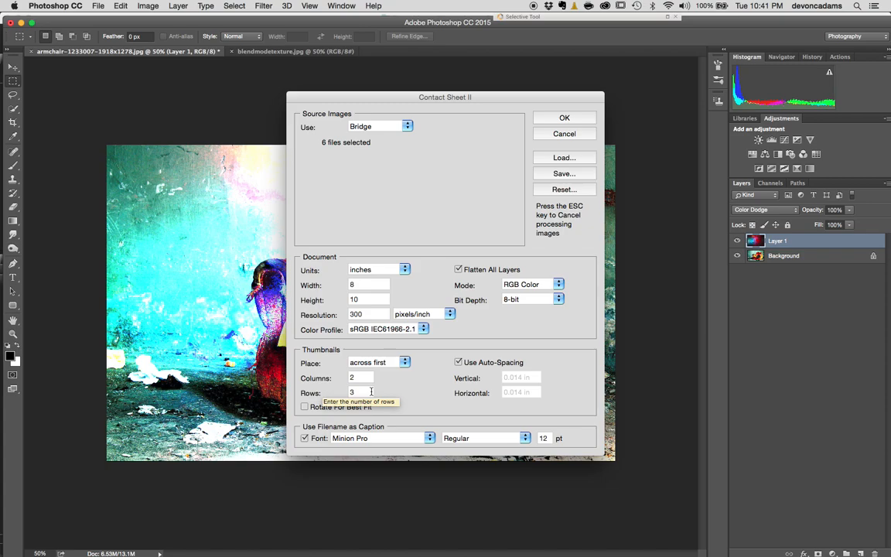
{"action": "left_click", "coordinate": [564, 117]}
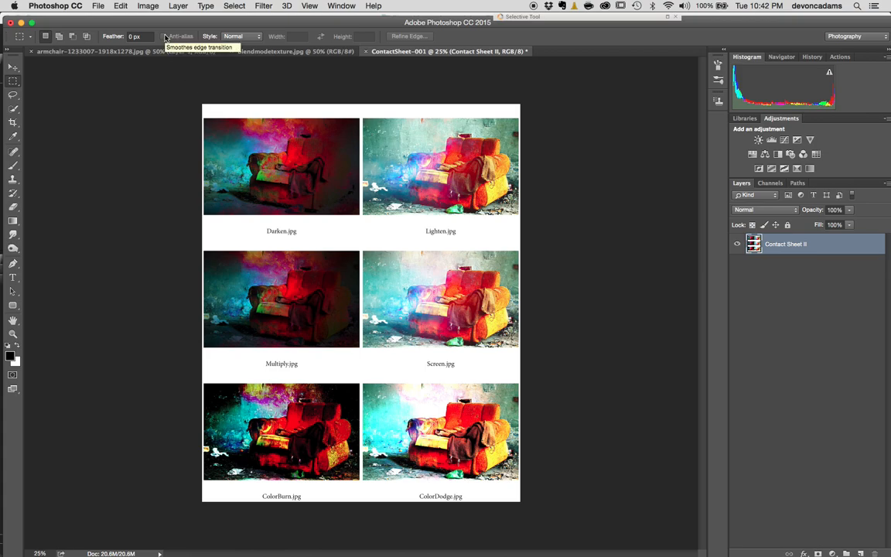
- Export the contact sheet with Save for Web into Blend Modes Week as a JPEG named with the surname followed by Mr_ContactSheet1
{"action": "key", "text": "super+alt+shift+s"}
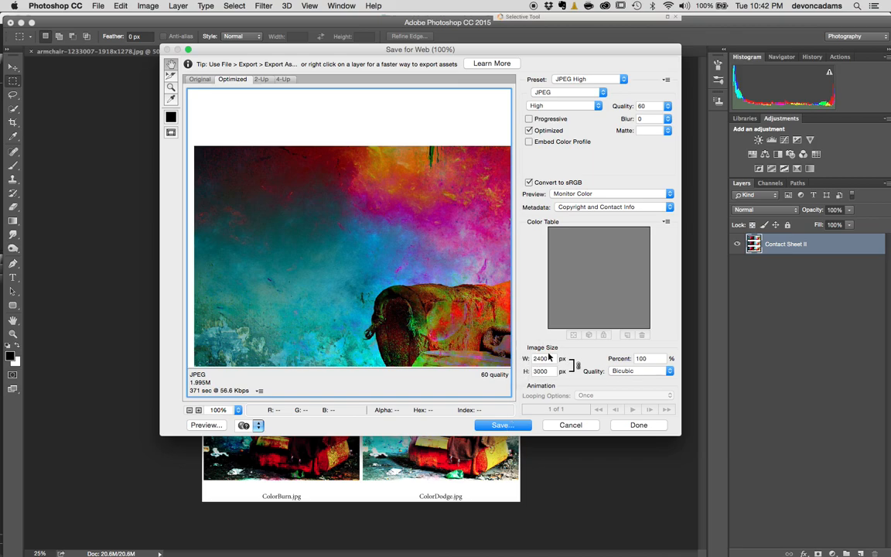
{"action": "left_click", "coordinate": [502, 424]}
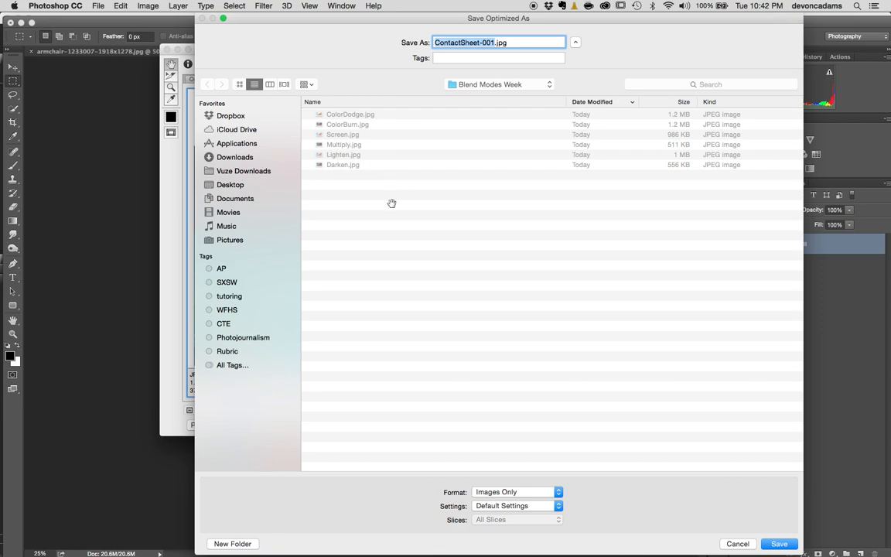
{"action": "type", "text": "ContactSheet"}
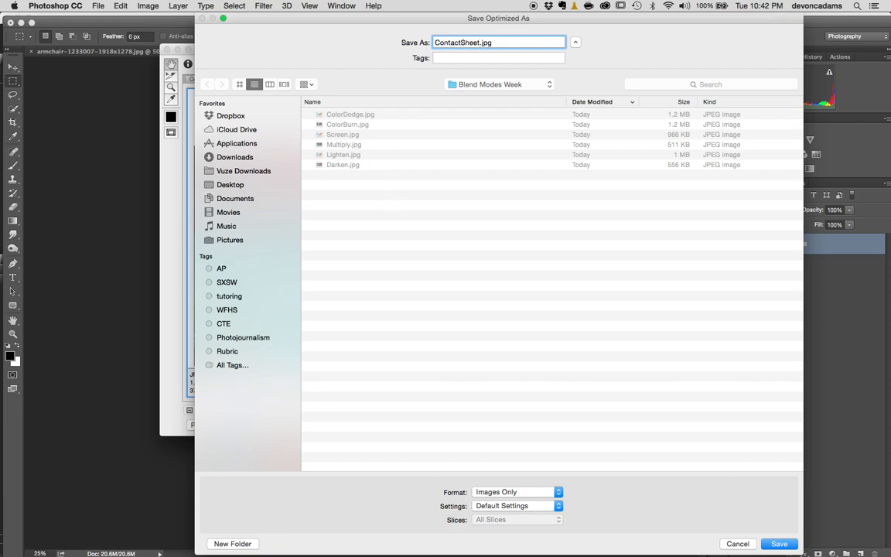
{"action": "type", "text": "Adams_"}
{"action": "key", "text": "Right"}
{"action": "key", "text": "Right"}
{"action": "key", "text": "Right"}
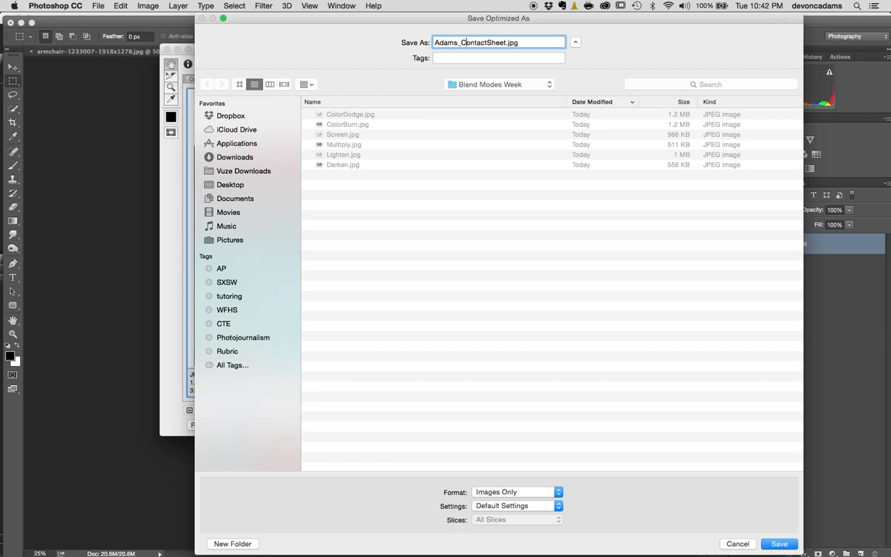
{"action": "key", "text": "Right"}
{"action": "key", "text": "Right"}
{"action": "key", "text": "Right"}
{"action": "key", "text": "Right"}
{"action": "key", "text": "Right"}
{"action": "key", "text": "Right"}
{"action": "key", "text": "Right"}
{"action": "key", "text": "Right"}
{"action": "key", "text": "Right"}
{"action": "type", "text": "1"}
{"action": "left_click_drag", "start_coordinate": [458, 43], "coordinate": [424, 42]}
{"action": "key", "text": "Right"}
{"action": "type", "text": "Mr"}
{"action": "left_click", "coordinate": [777, 542]}
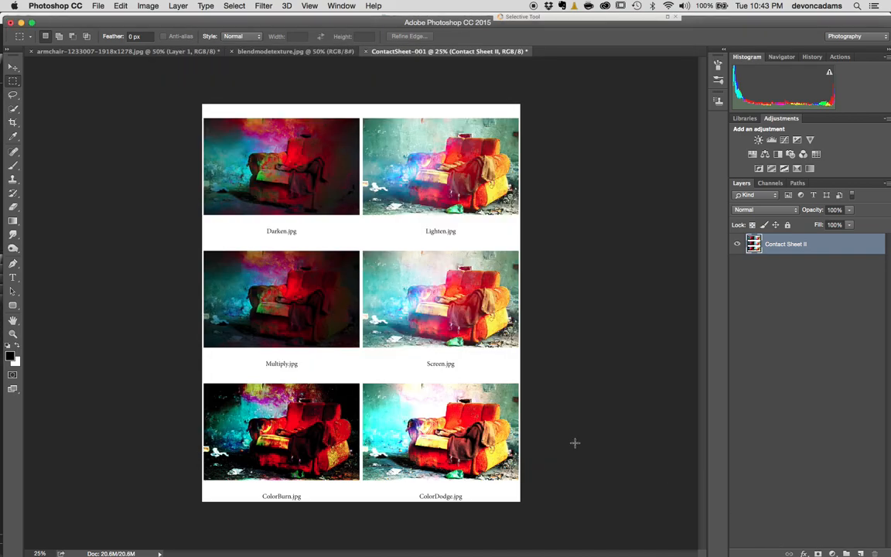
- Switch to Adobe Bridge and check the exported contact sheet in full-screen preview
{"action": "key", "text": "super+Tab"}
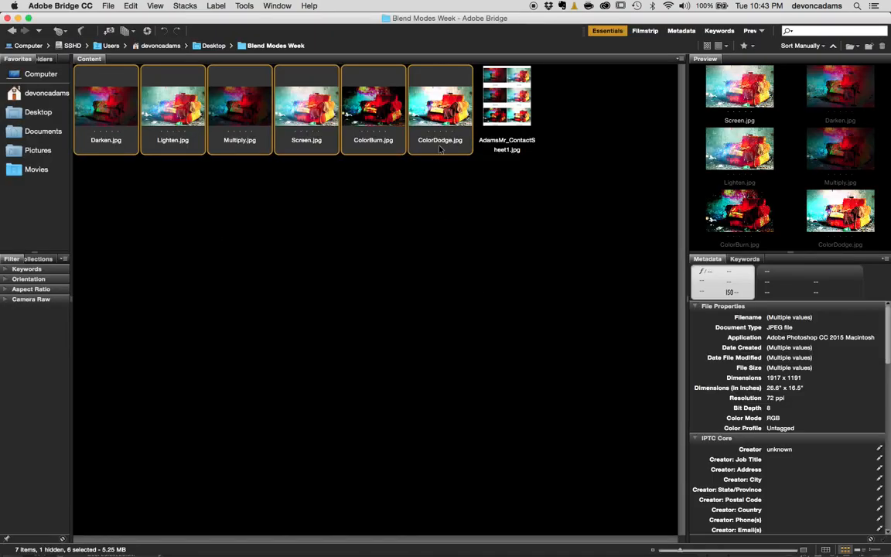
{"action": "left_click", "coordinate": [505, 110]}
{"action": "key", "text": "space"}
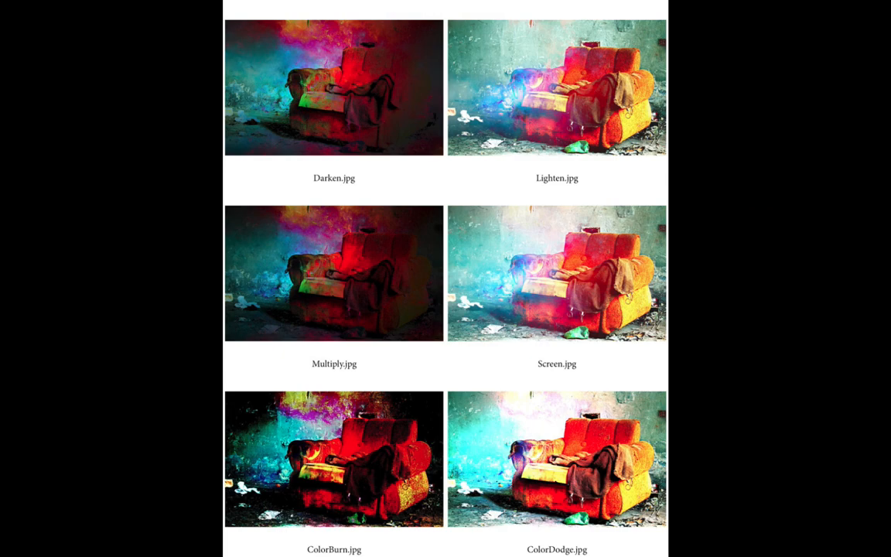
{"action": "key", "text": "space"}
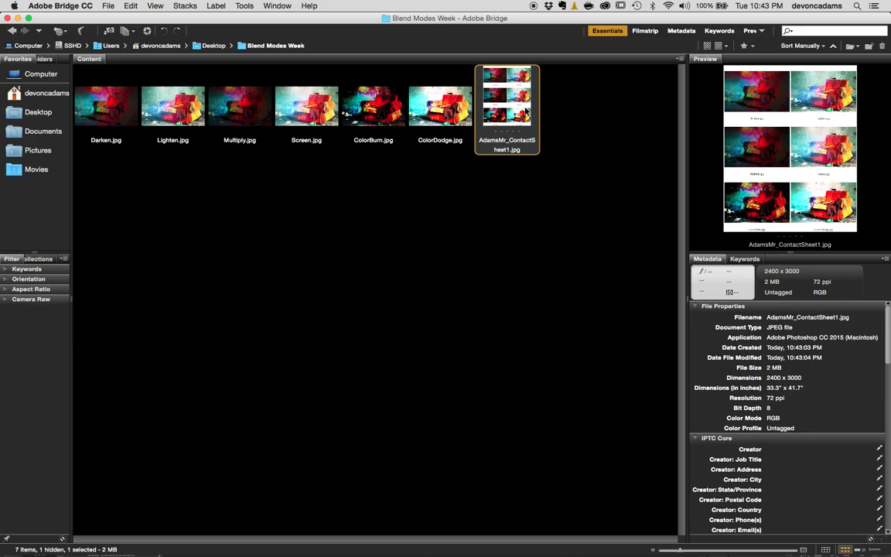
- Switch to the Blend Mode week document in Firefox and review the blend modes listed for Page 2 and Page 3
{"action": "key", "text": "super+Tab"}
{"action": "key", "text": "super+Tab"}
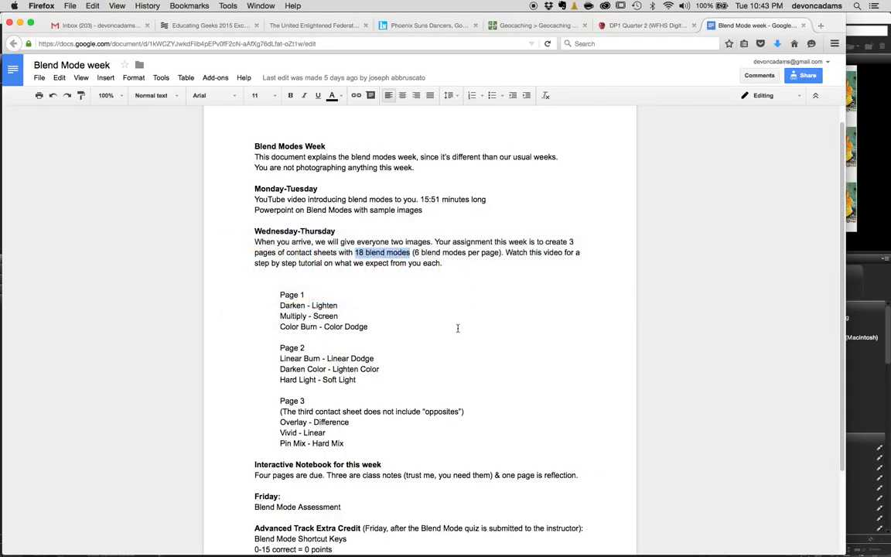
{"action": "left_click_drag", "start_coordinate": [276, 347], "coordinate": [358, 390]}
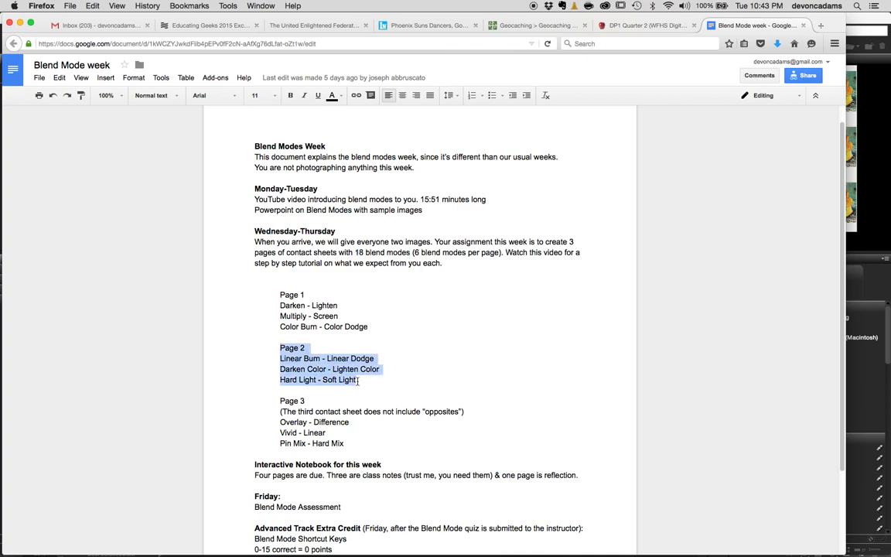
{"action": "left_click_drag", "start_coordinate": [279, 401], "coordinate": [355, 441]}
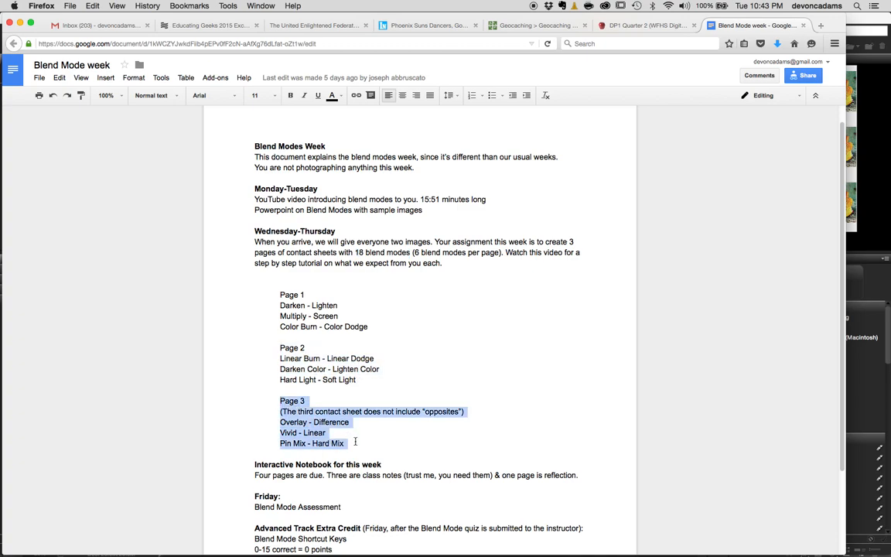
{"action": "left_click", "coordinate": [283, 347]}
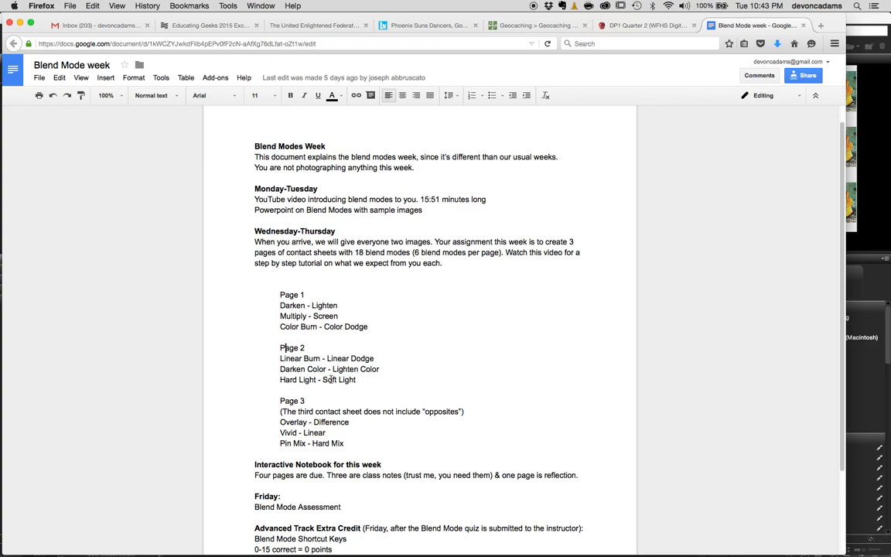
{"action": "scroll", "coordinate": [331, 379], "scroll_direction": "down", "scroll_amount": 3}
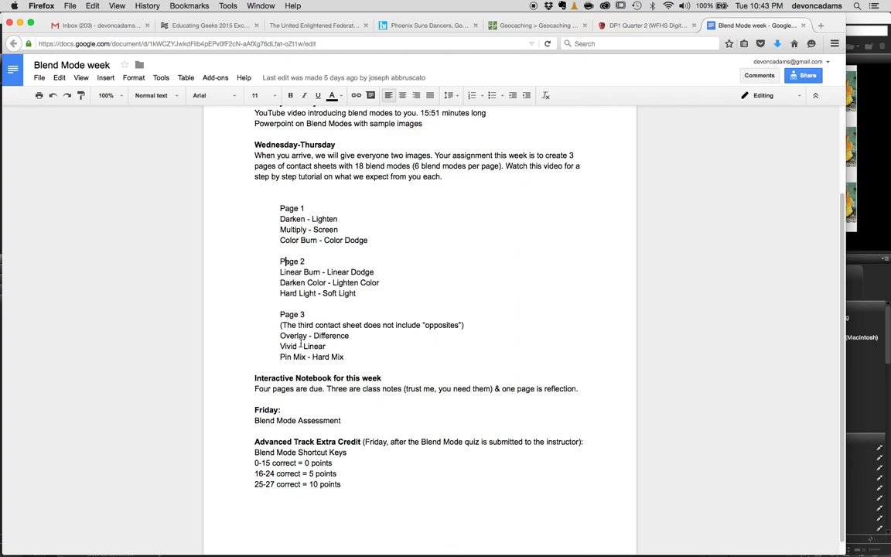
- Switch to Adobe Bridge and create two folders named Set2 and Set3 inside the Blend Modes Week folder
{"action": "key", "text": "super+Tab"}
{"action": "left_click", "coordinate": [483, 257]}
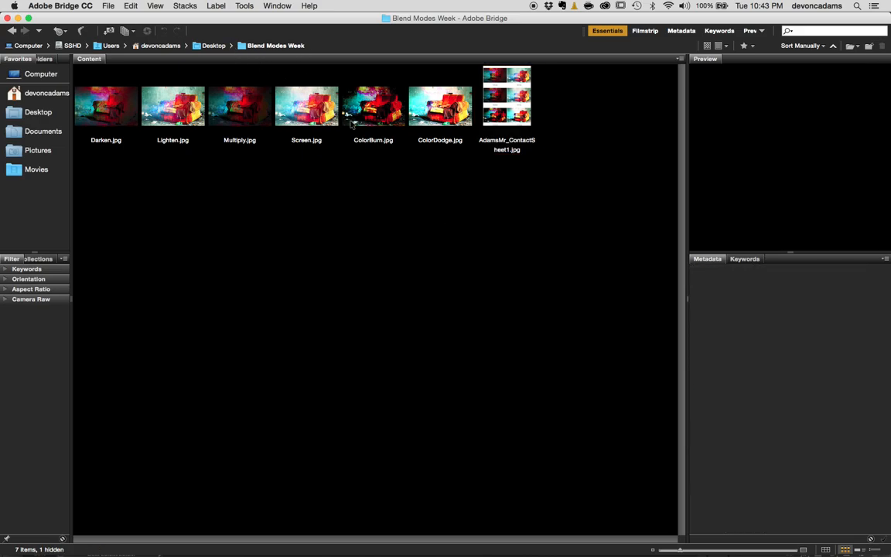
{"action": "key", "text": "super+shift+n"}
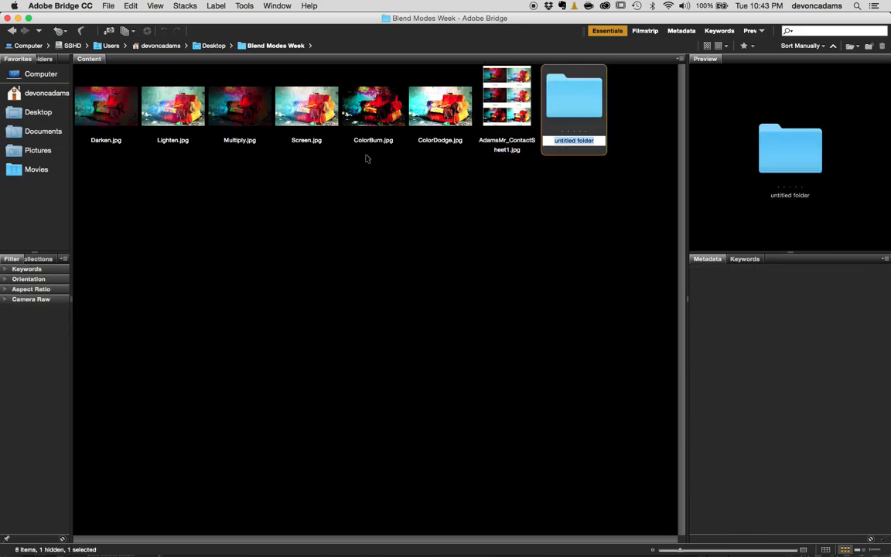
{"action": "type", "text": "Set2"}
{"action": "key", "text": "Return"}
{"action": "key", "text": "super+shift+n"}
{"action": "type", "text": "Set3"}
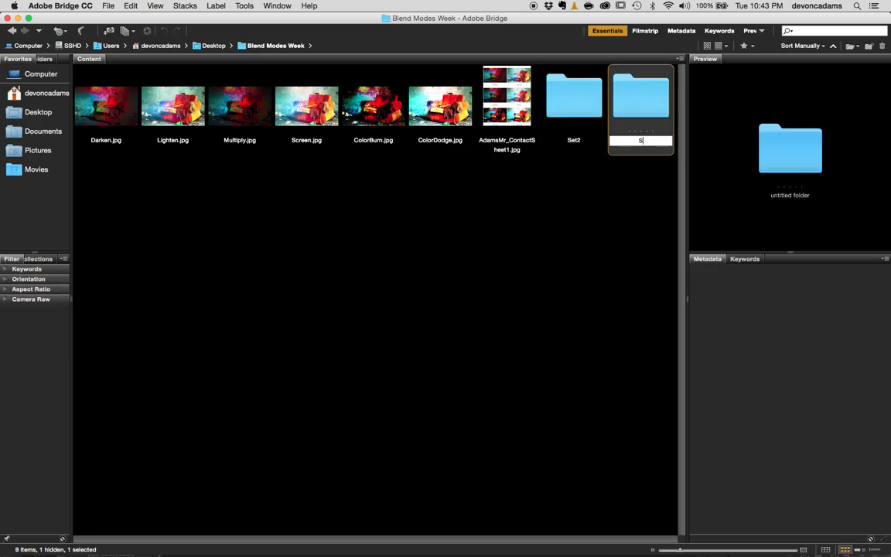
{"action": "key", "text": "Return"}
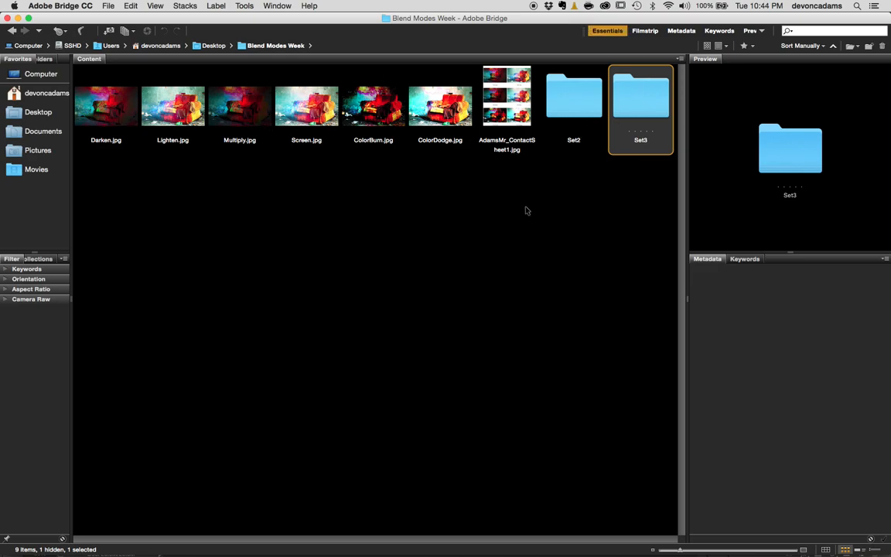
- View the first contact sheet at full screen again to examine its paired blend modes
{"action": "left_click", "coordinate": [496, 88]}
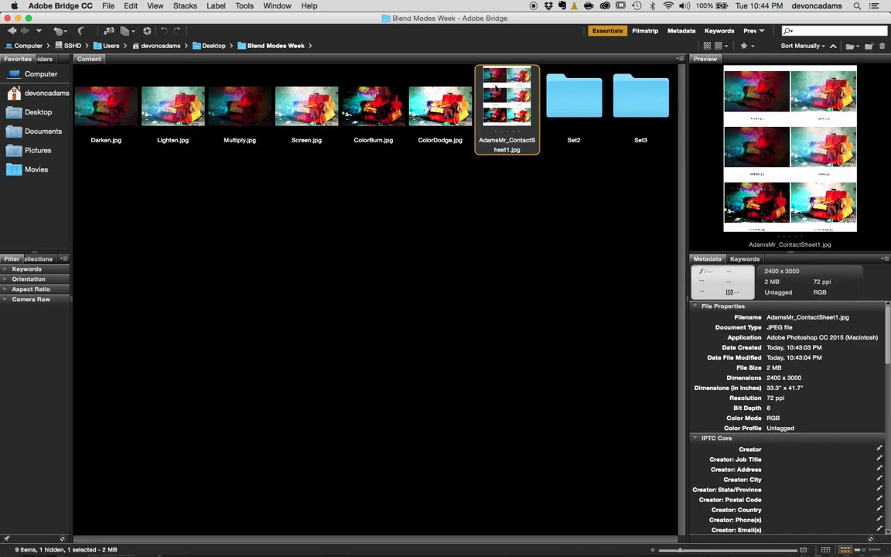
{"action": "key", "text": "space"}
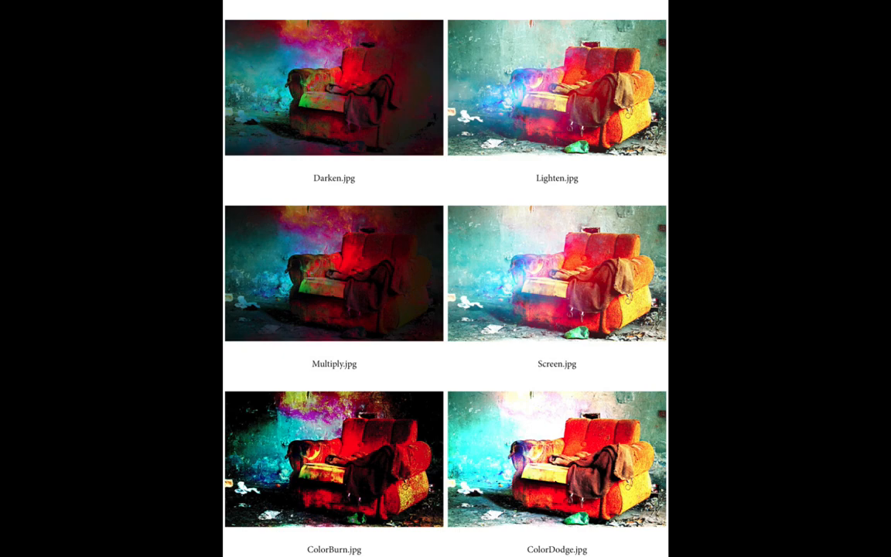
{"action": "key", "text": "space"}
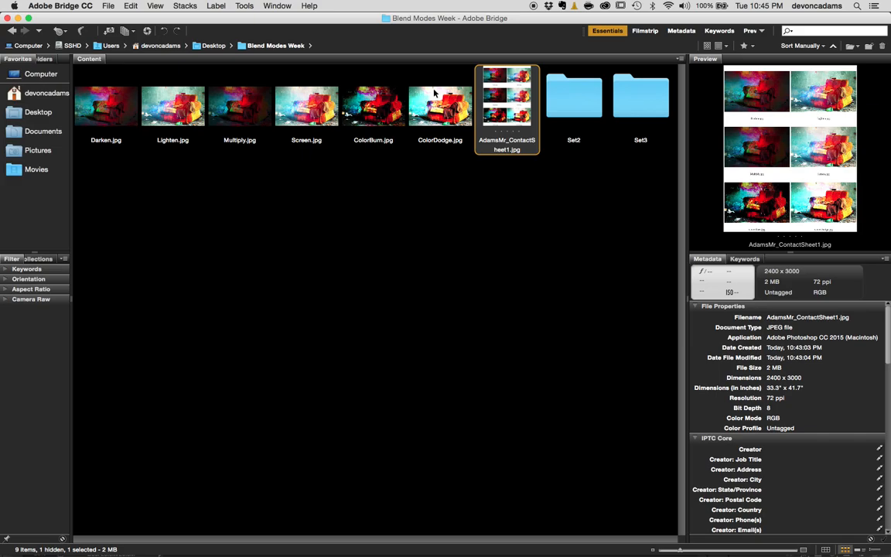
- Switch to the Blend Mode week document in Firefox and review the notebook, Friday assessment and Advanced Track Extra Credit requirements
{"action": "key", "text": "super+Tab"}
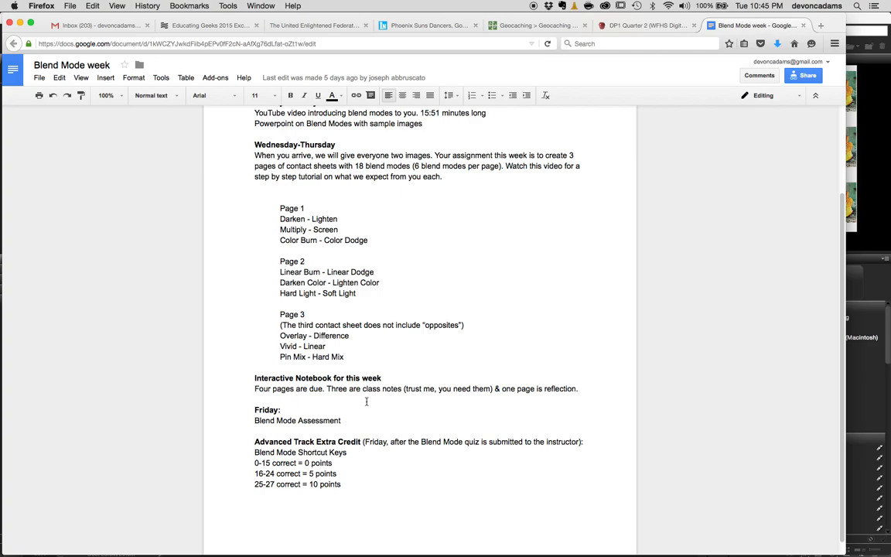
{"action": "scroll", "coordinate": [367, 401], "scroll_direction": "up", "scroll_amount": 1}
{"action": "scroll", "coordinate": [366, 401], "scroll_direction": "up", "scroll_amount": 2}
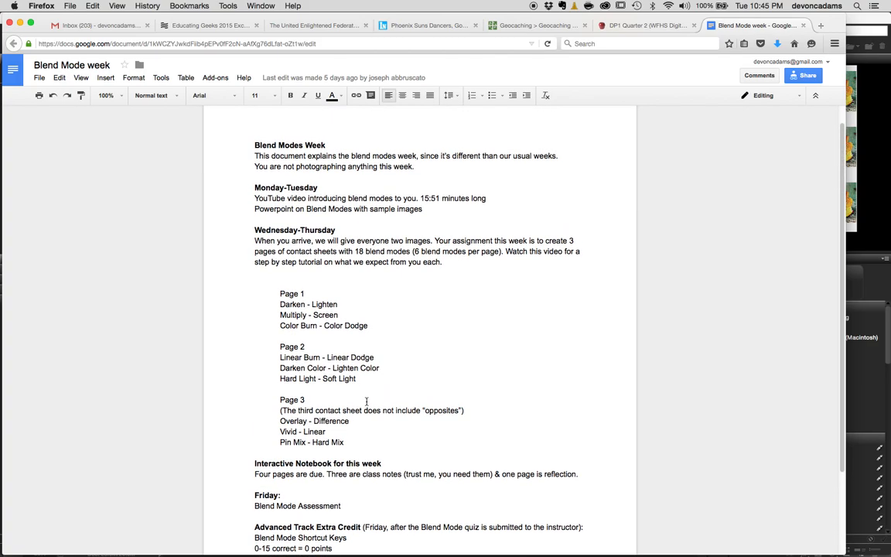
{"action": "scroll", "coordinate": [401, 467], "scroll_direction": "down", "scroll_amount": 2}
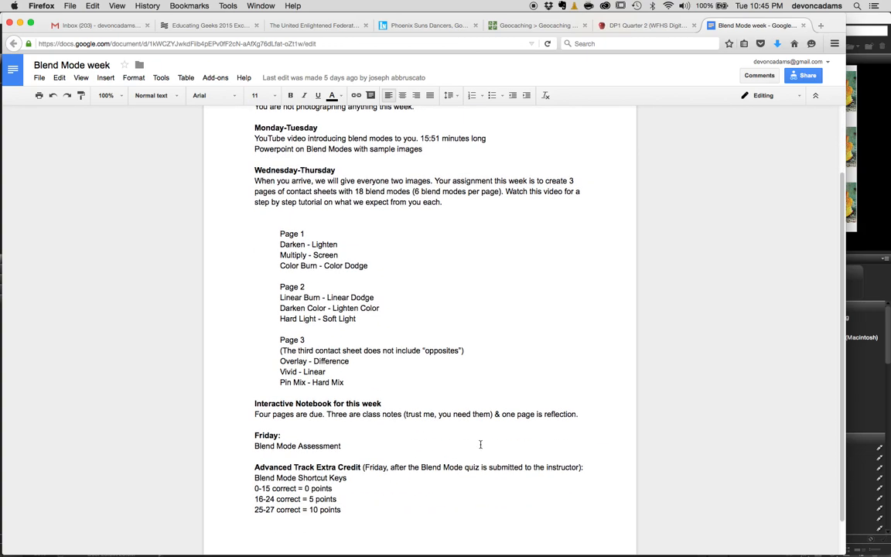
{"action": "left_click_drag", "start_coordinate": [578, 413], "coordinate": [490, 413]}
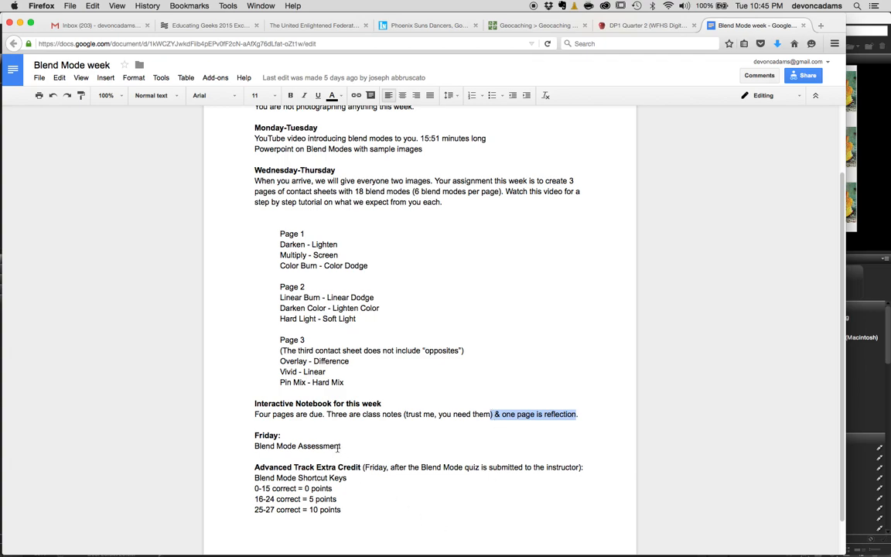
{"action": "left_click_drag", "start_coordinate": [358, 521], "coordinate": [251, 464]}
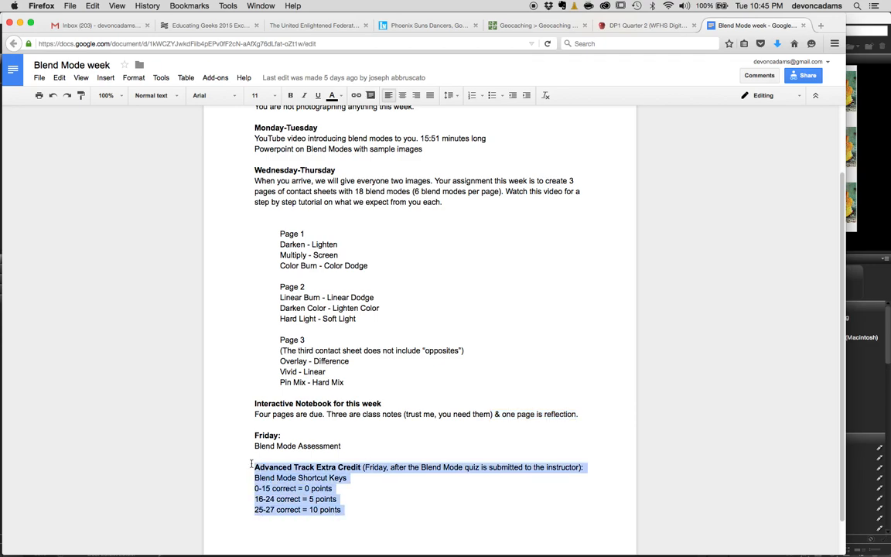
- Replace the parenthetical note after the Advanced Track Extra Credit heading with "Beginning of next week", keeping the closing parenthesis and colon
{"action": "left_click", "coordinate": [366, 475]}
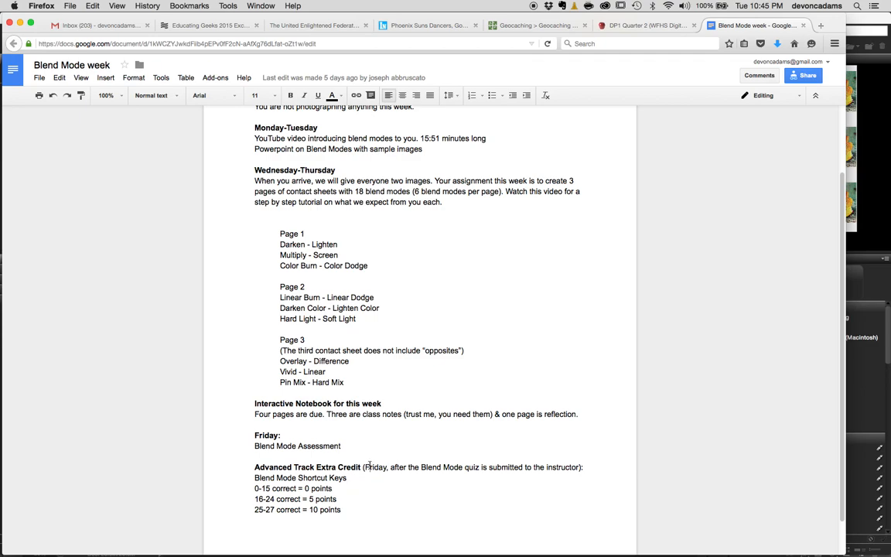
{"action": "double_click", "coordinate": [371, 467]}
{"action": "type", "text": "Beginning of next week"}
{"action": "key", "text": "shift+Down"}
{"action": "key", "text": "shift+Left"}
{"action": "key", "text": "shift+Left"}
{"action": "key", "text": "BackSpace"}
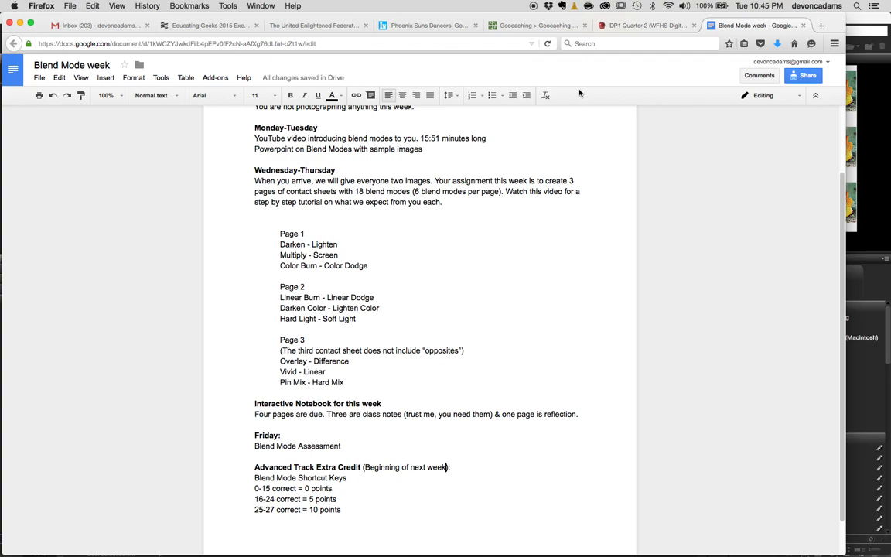
- Switch to Photoshop to review the open armchair, texture and contact sheet images, and return to the Blend Mode week document in Firefox
{"action": "key", "text": "super+Tab"}
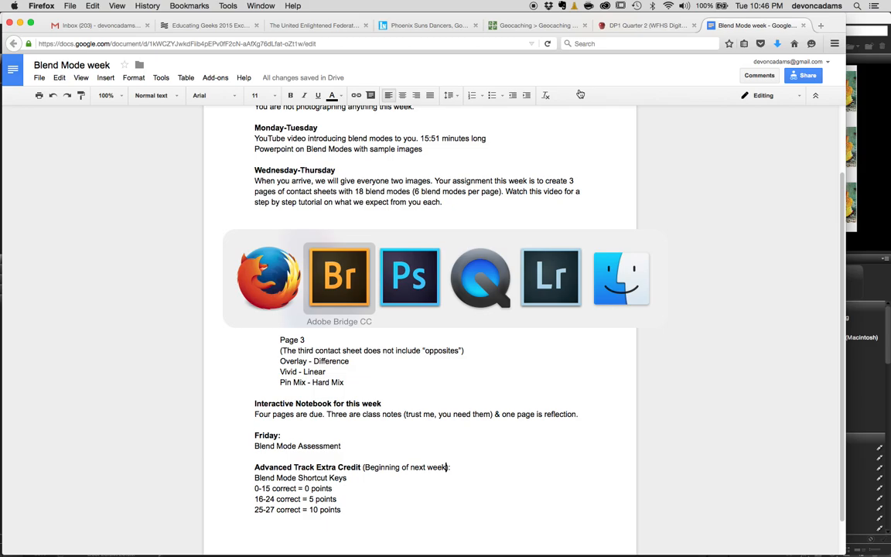
{"action": "key", "text": "super+Tab"}
{"action": "key", "text": "super+Tab"}
{"action": "key", "text": "super+shift+Tab"}
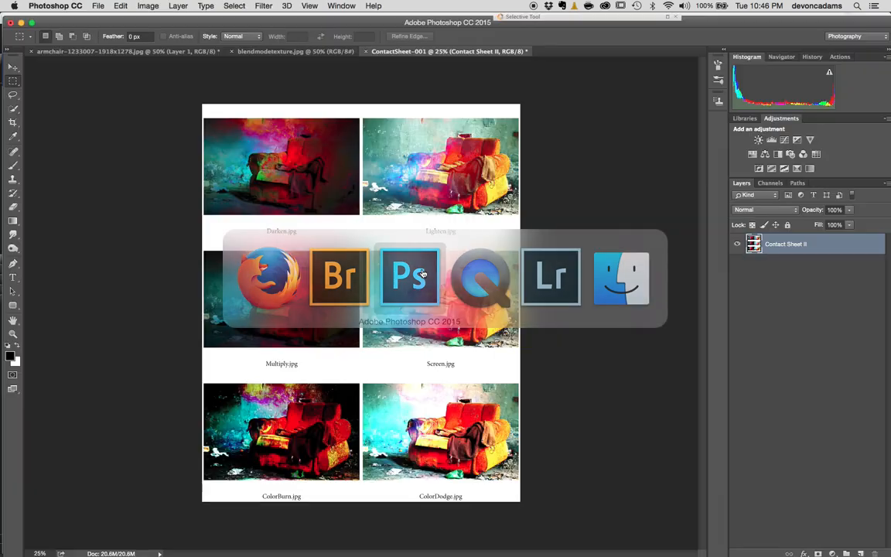
{"action": "left_click", "coordinate": [172, 52]}
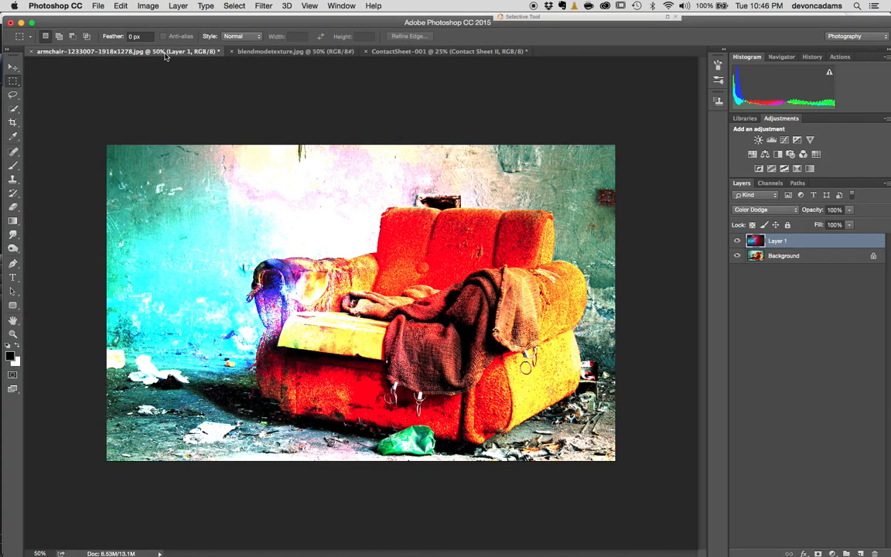
{"action": "left_click", "coordinate": [284, 51]}
{"action": "key", "text": "super+a"}
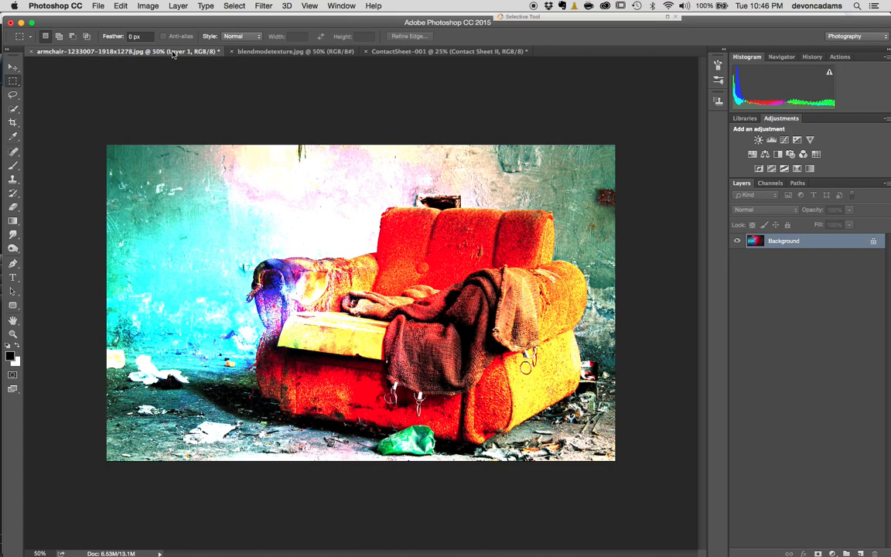
{"action": "left_click", "coordinate": [164, 51]}
{"action": "left_click", "coordinate": [391, 52]}
{"action": "key", "text": "super+Tab"}
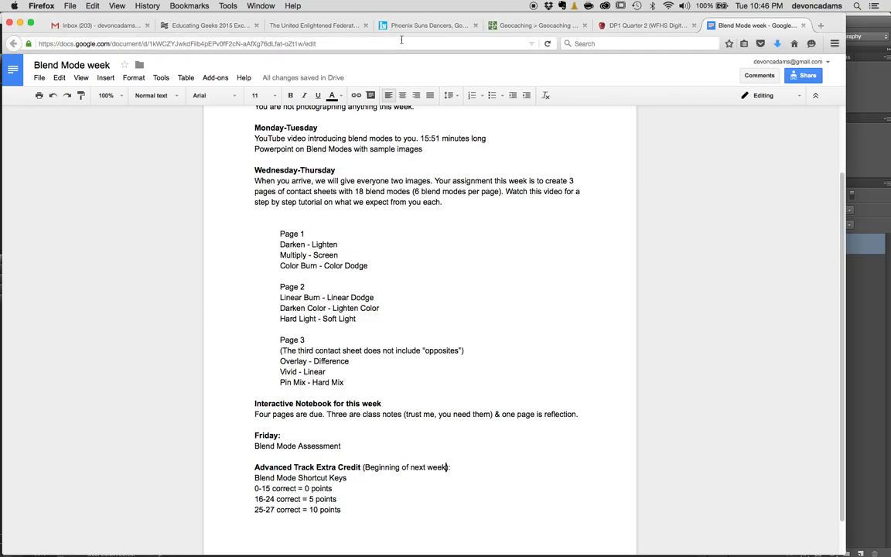